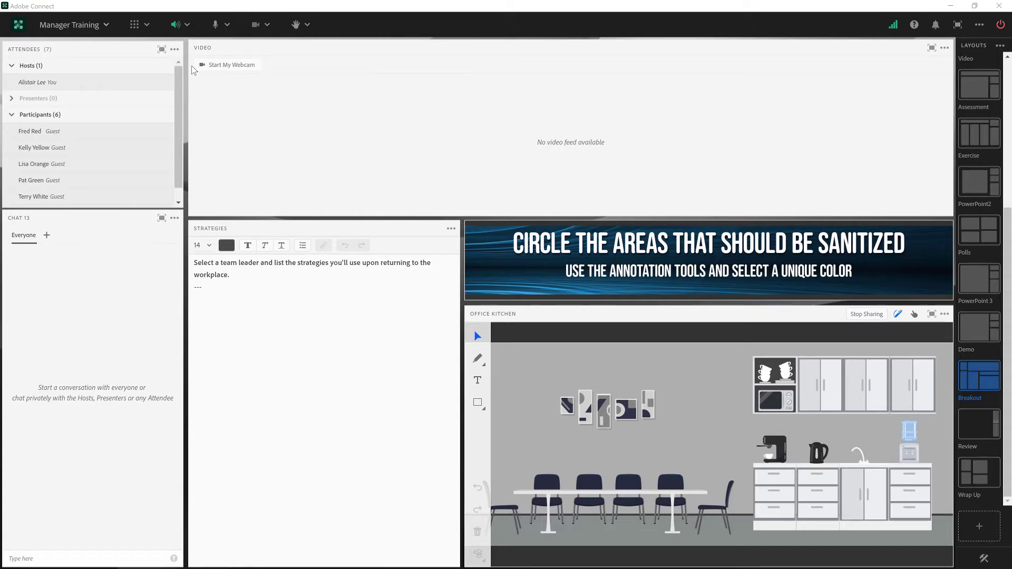
- Group the attendee list by breakout room and add two more breakout rooms, making three
left_click(174, 49)
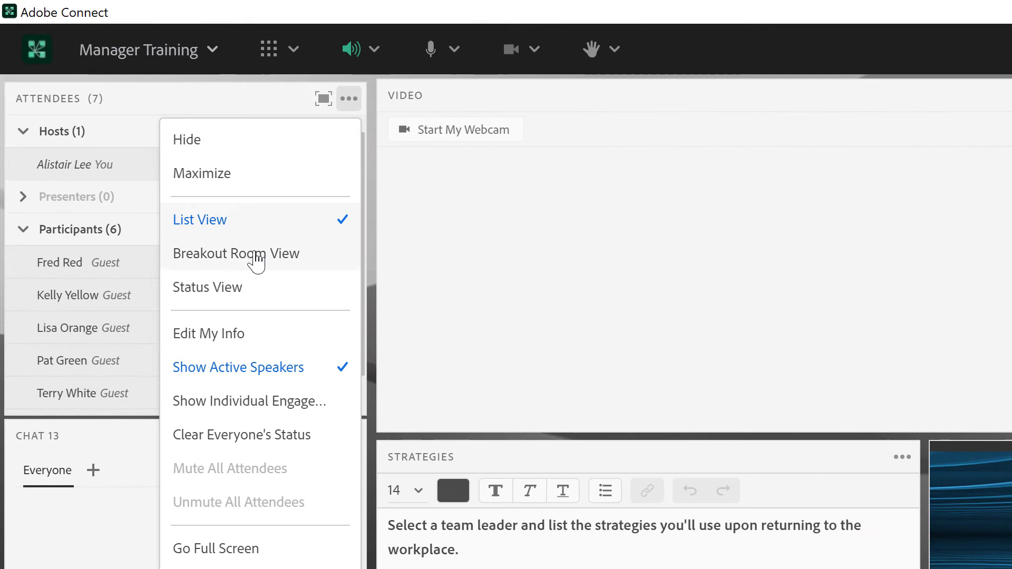
left_click(306, 258)
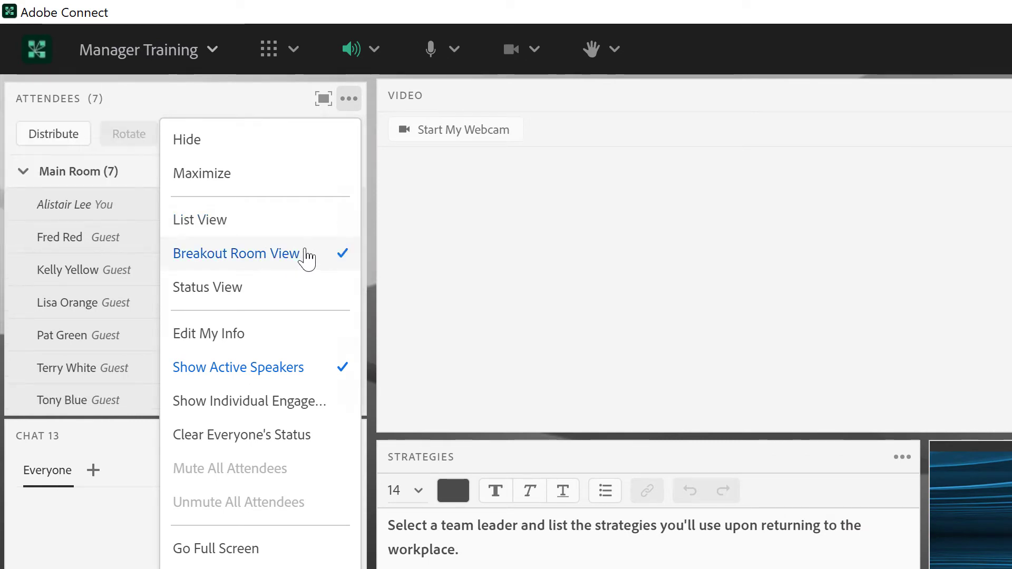
left_click(305, 249)
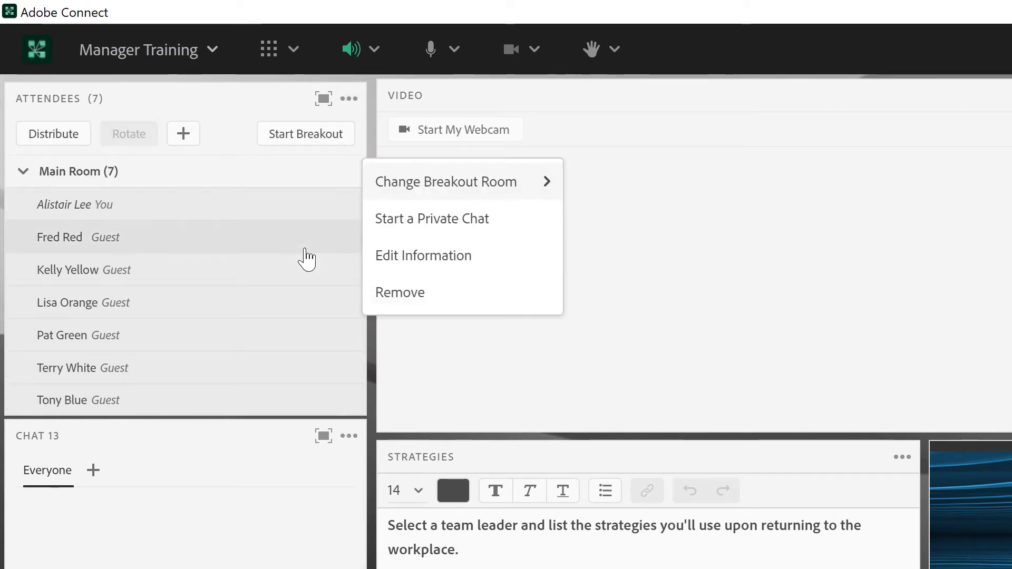
left_click(183, 134)
left_click(183, 134)
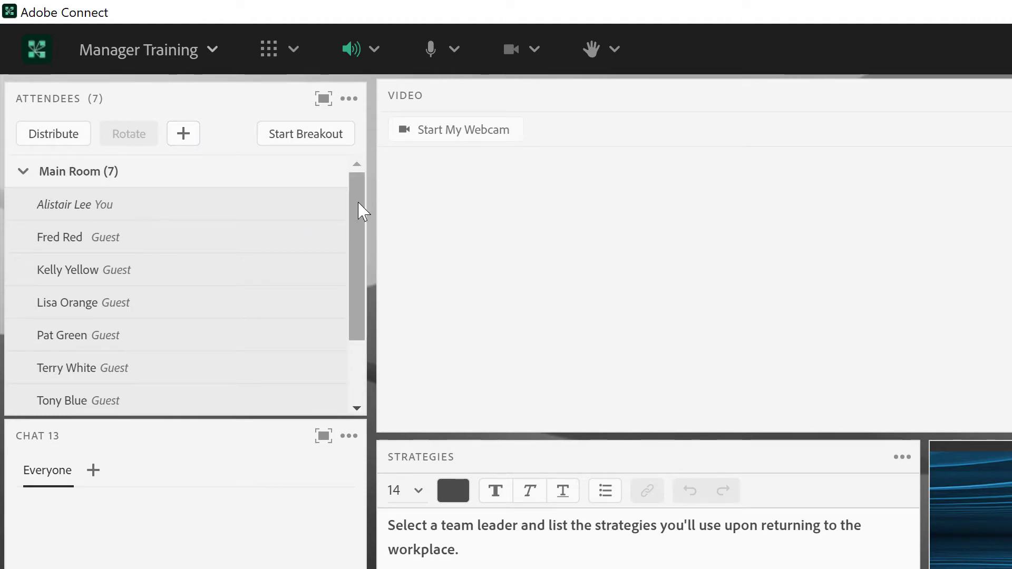
- Distribute the six guests evenly, two per breakout room
scroll(355, 228, "down", 1)
left_click_drag(355, 228, 347, 323)
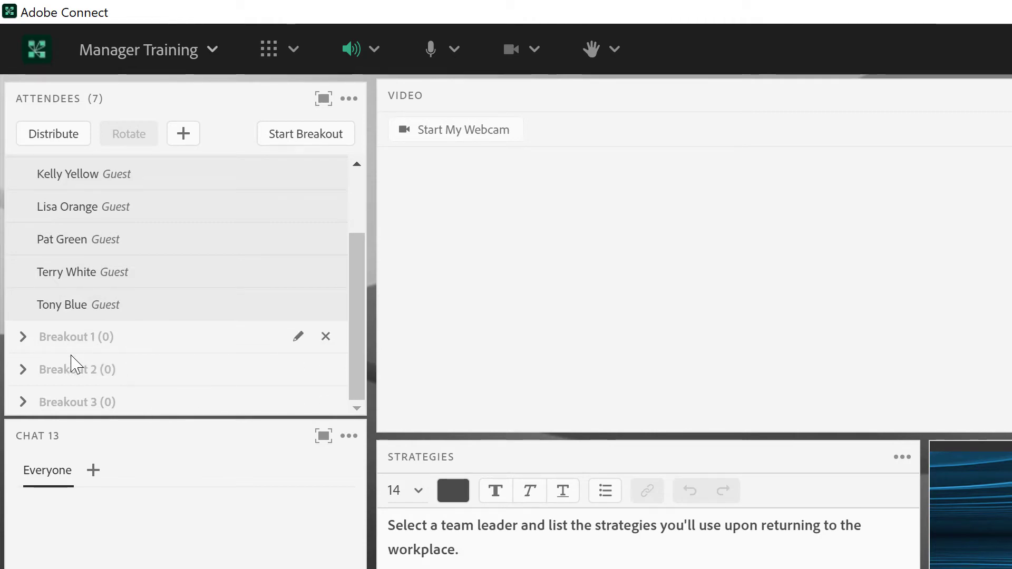
left_click(55, 138)
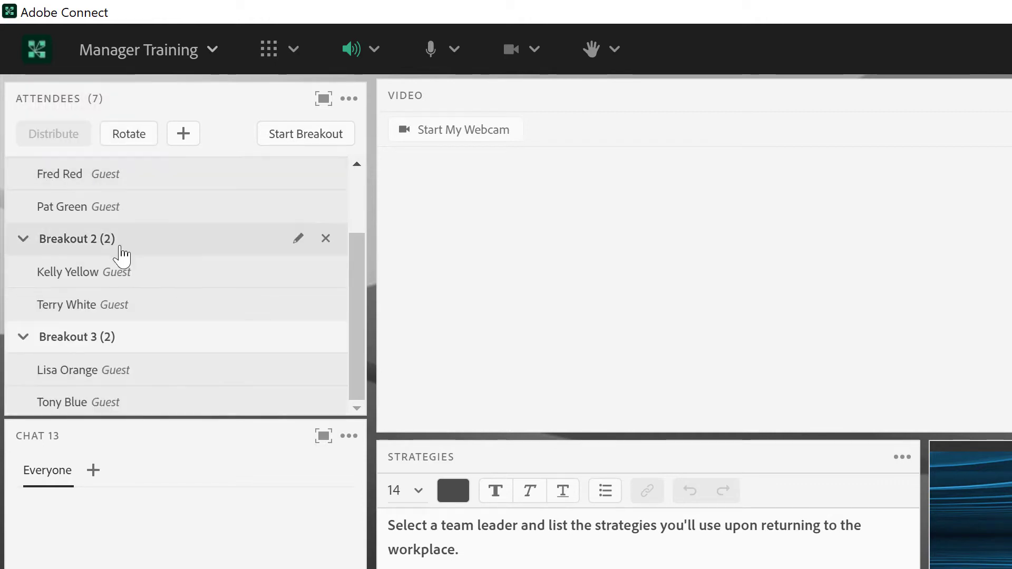
left_click_drag(355, 293, 335, 202)
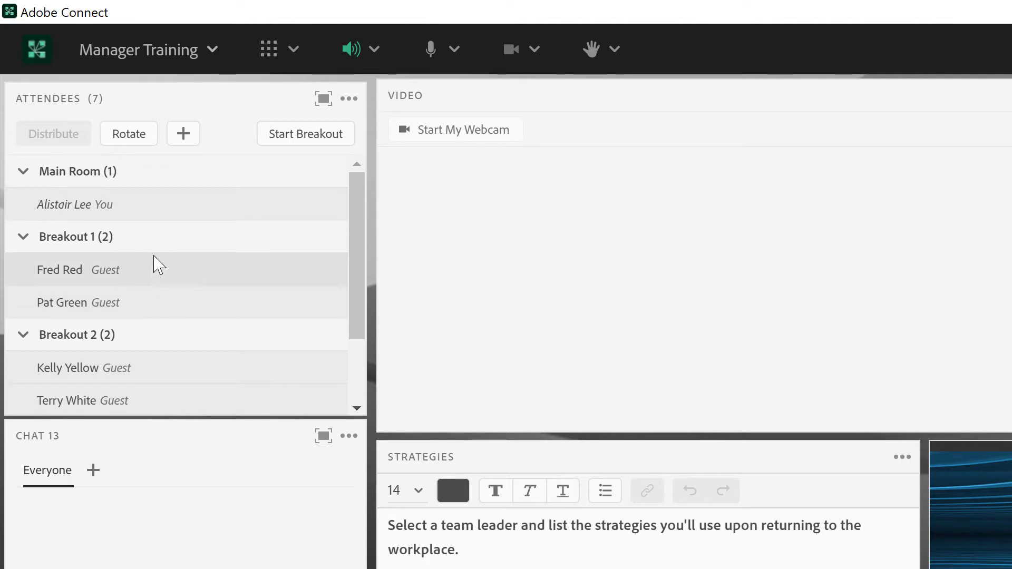
- Start the breakout session and move the host from Main Room into Breakout 1
left_click(154, 275)
left_click(47, 200)
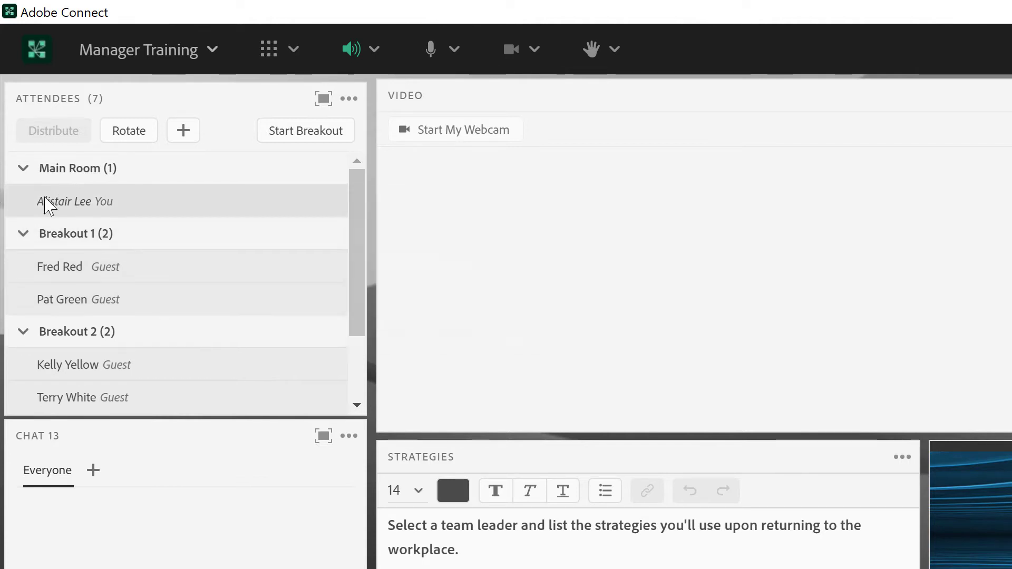
left_click(100, 209)
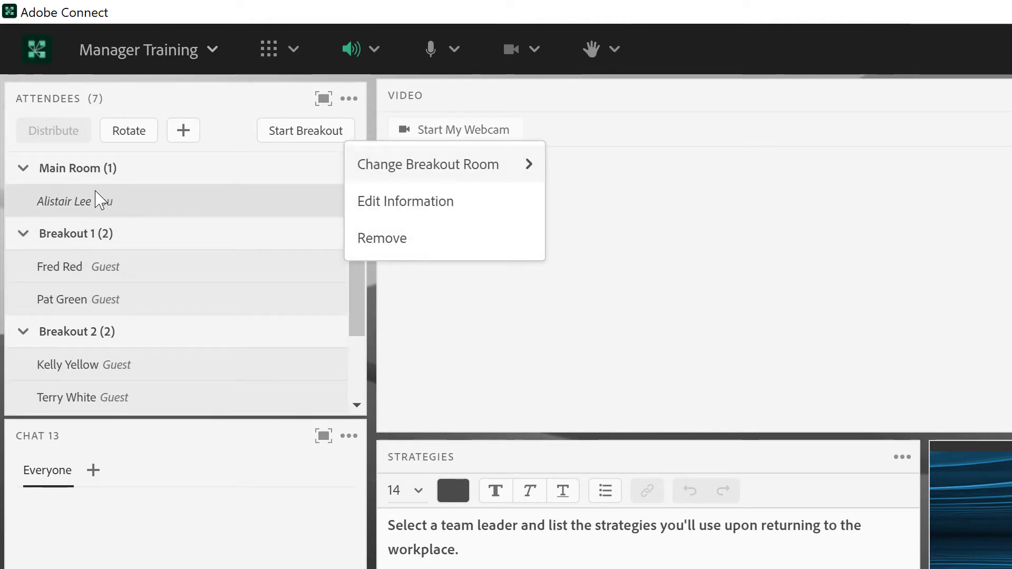
left_click(317, 140)
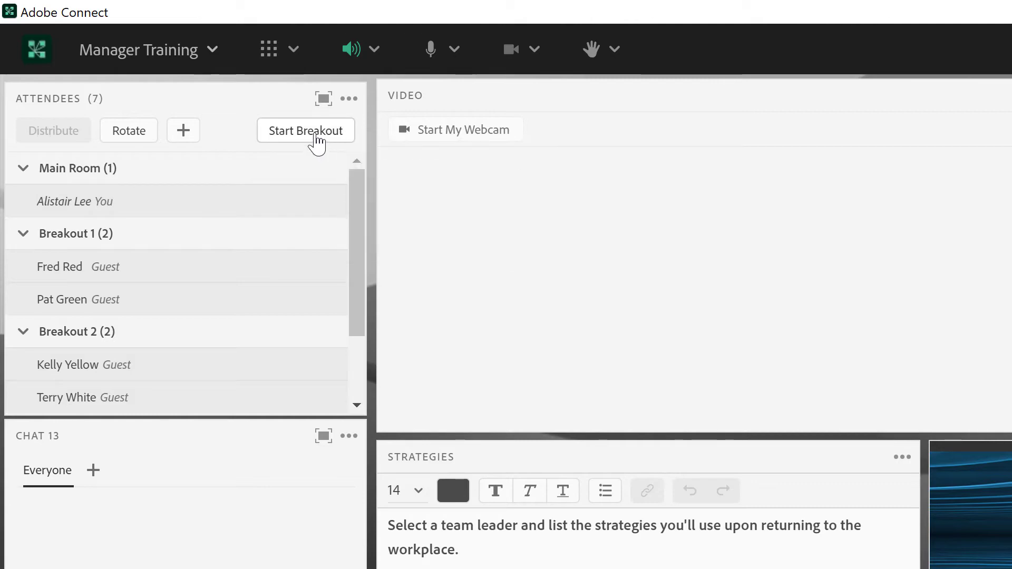
left_click(317, 138)
left_click(270, 208)
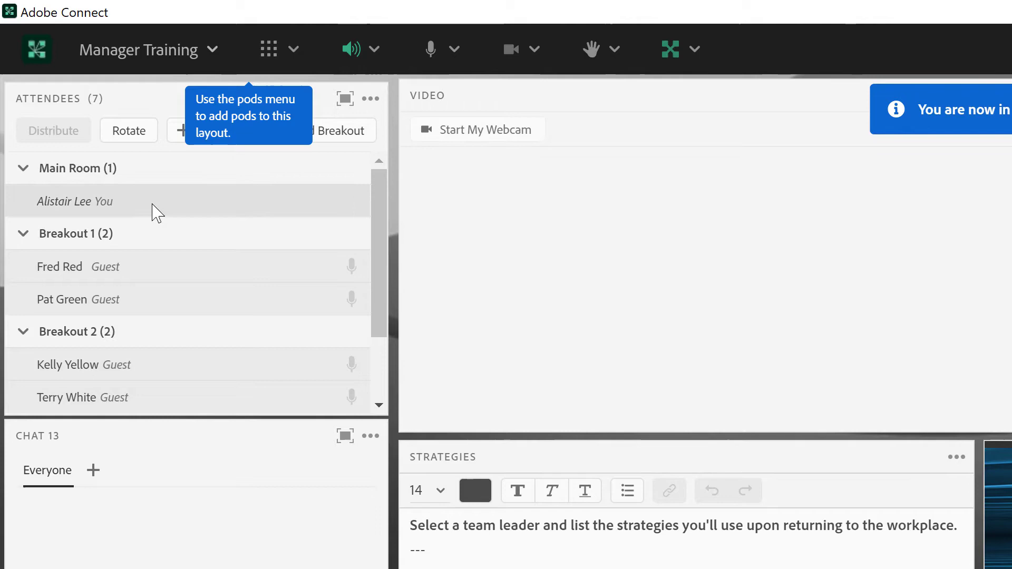
left_click_drag(157, 213, 112, 244)
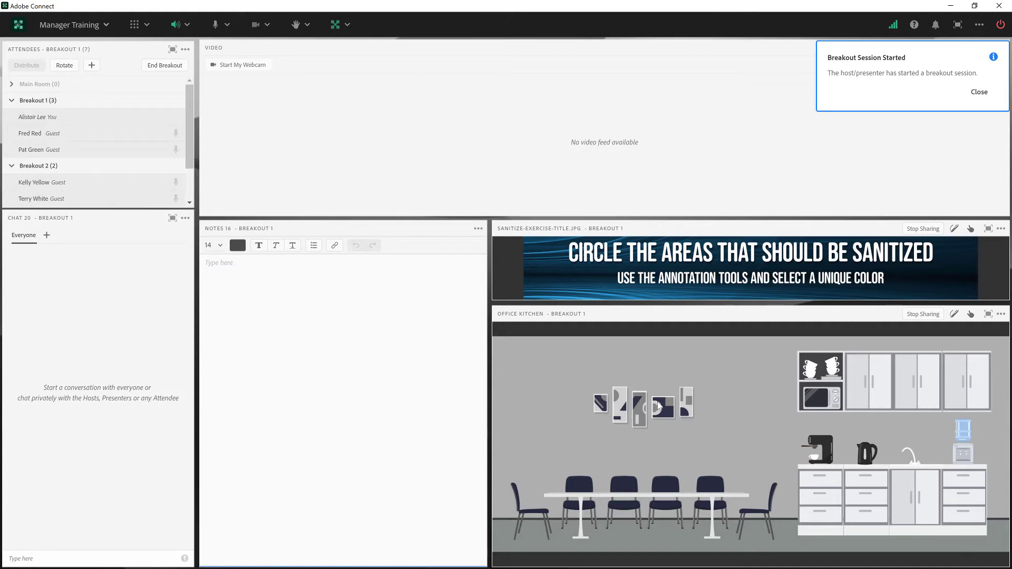
- Write 'breakout notes 1', circle the kitchen table and chairs in dark red, then join Breakout 2
type("breakout notes 1")
key("Return")
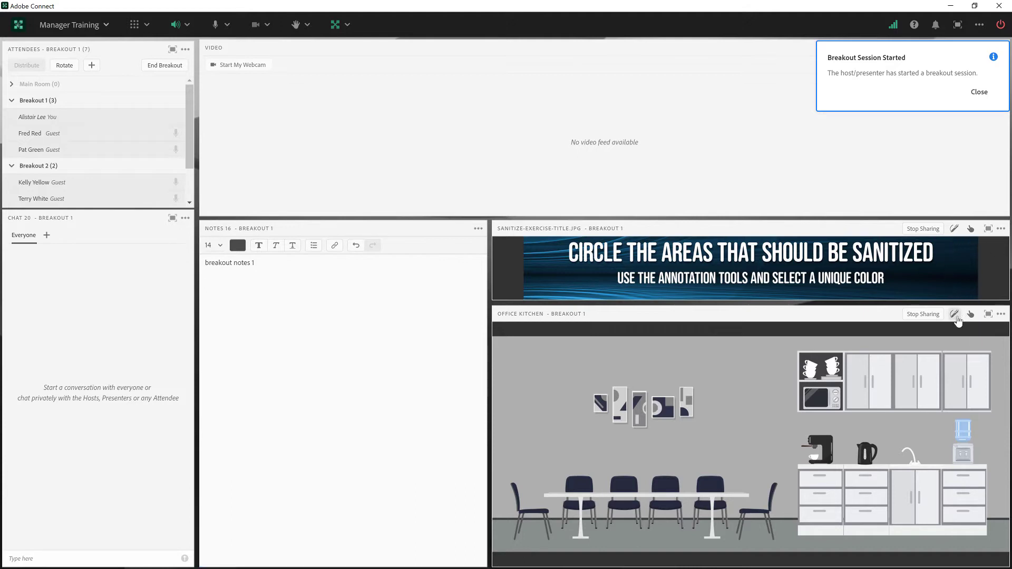
left_click(954, 314)
left_click(505, 374)
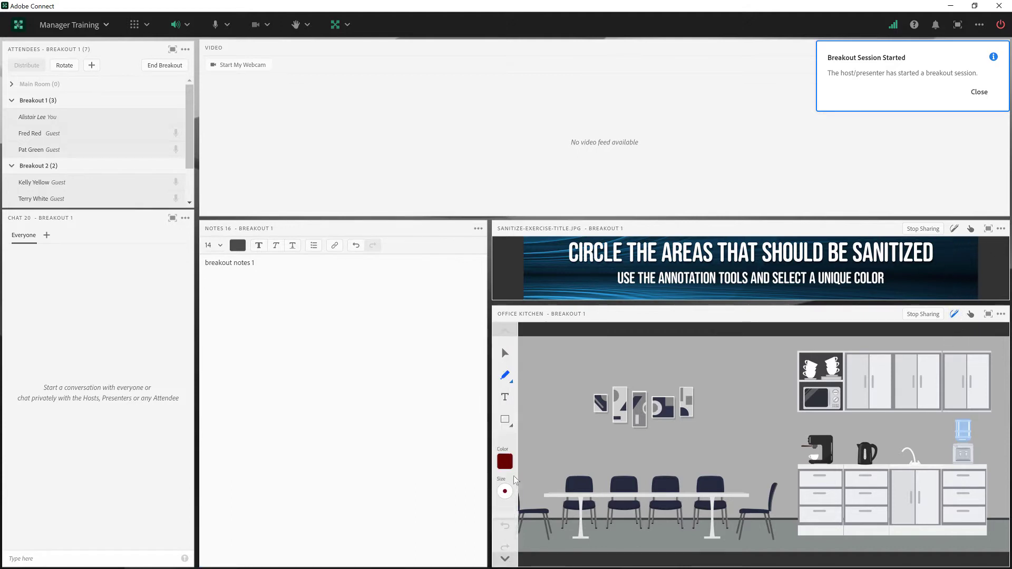
mouse_move(581, 469)
left_mouse_down()
mouse_move(562, 468)
mouse_move(727, 490)
mouse_move(573, 481)
left_mouse_up()
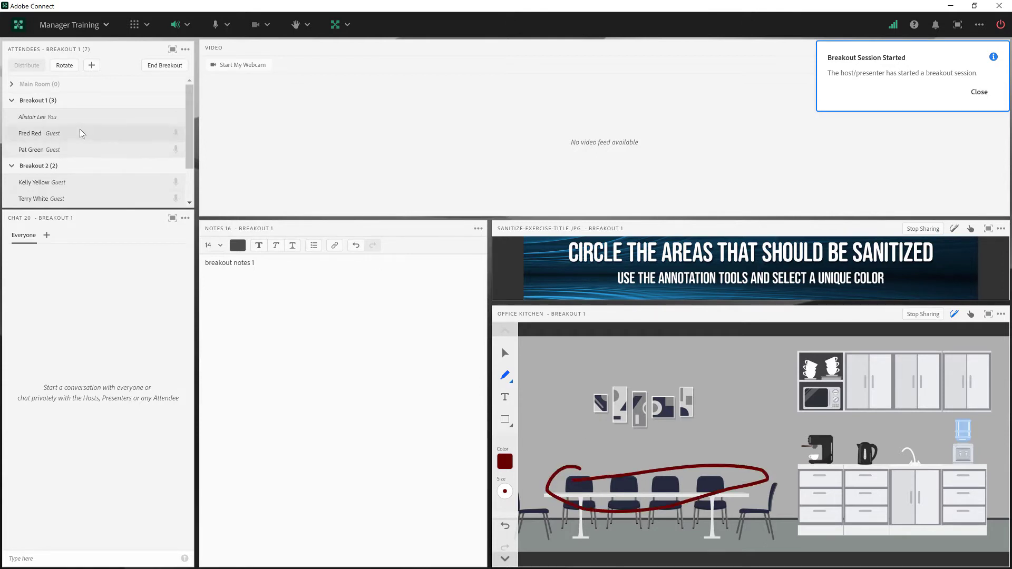
left_click_drag(81, 117, 92, 173)
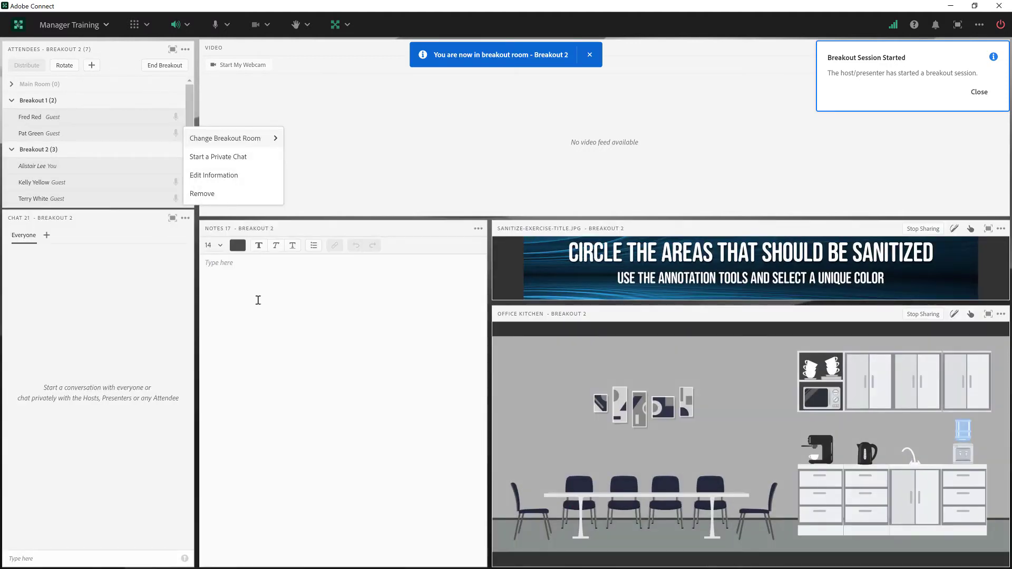
- Type 'breakout 2 notes' and circle the coffee machine, kettle and tap in yellow
left_click(277, 317)
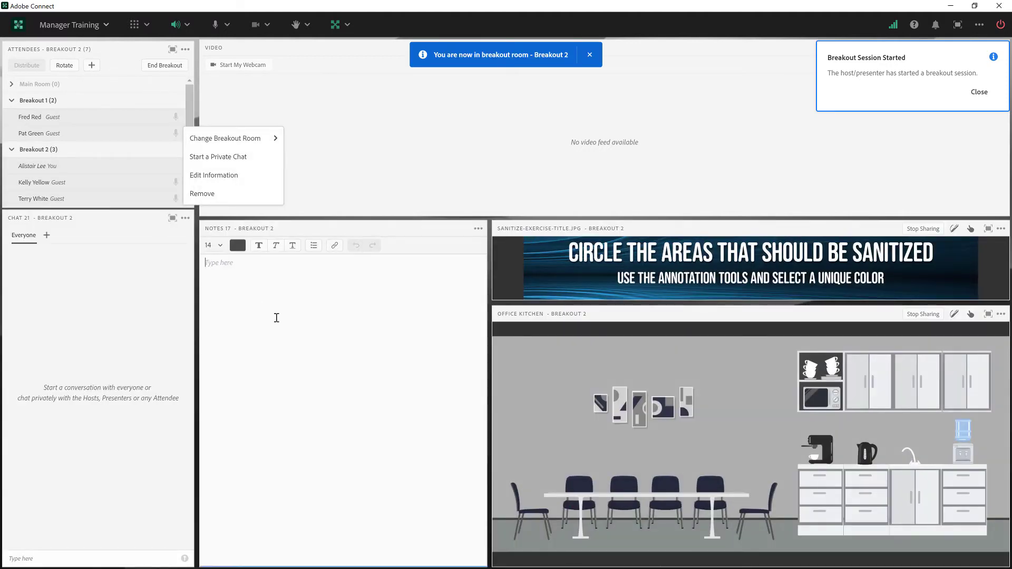
type("breakout 2")
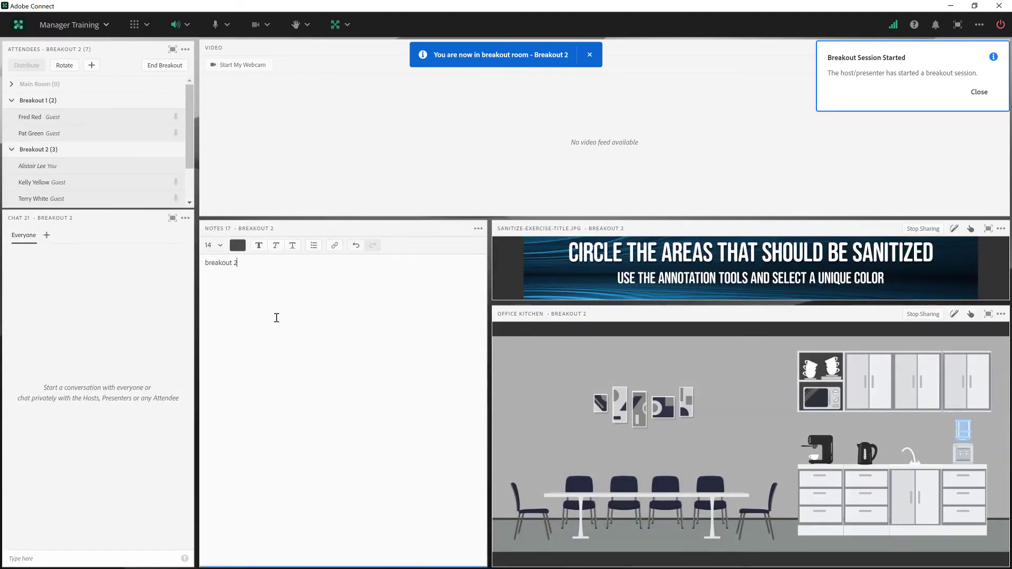
type(" notes")
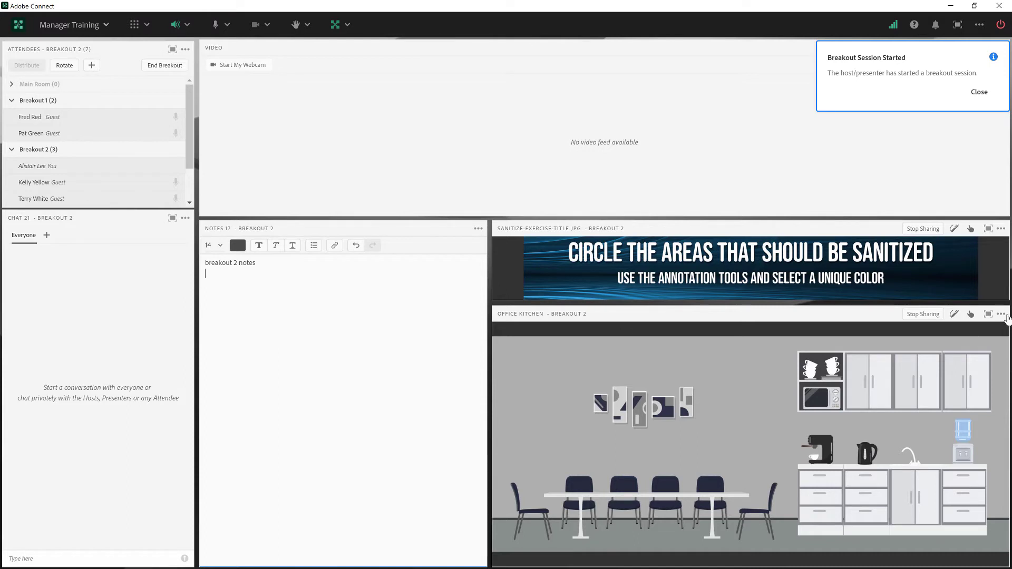
left_click(953, 314)
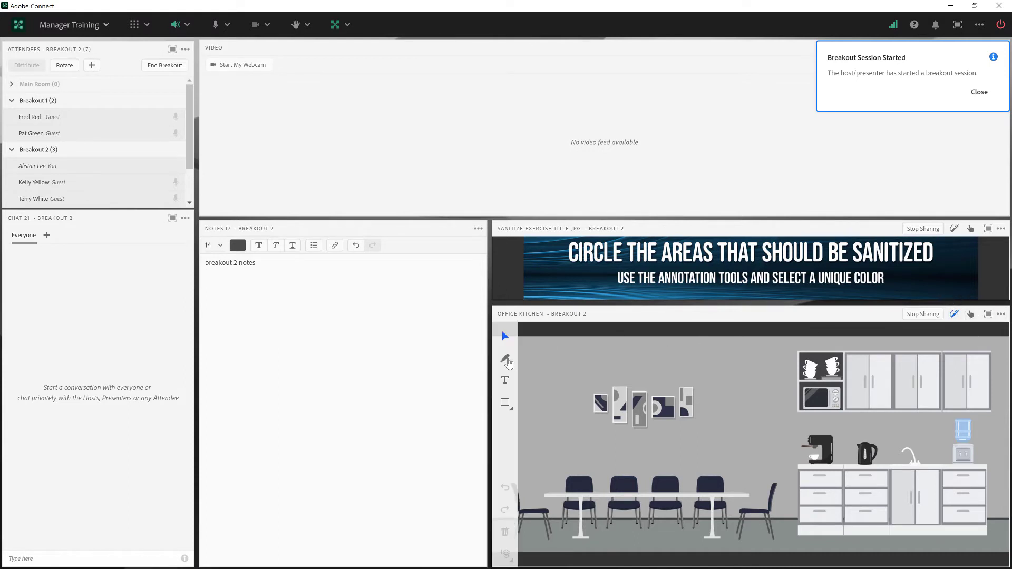
left_click(508, 363)
left_click(504, 462)
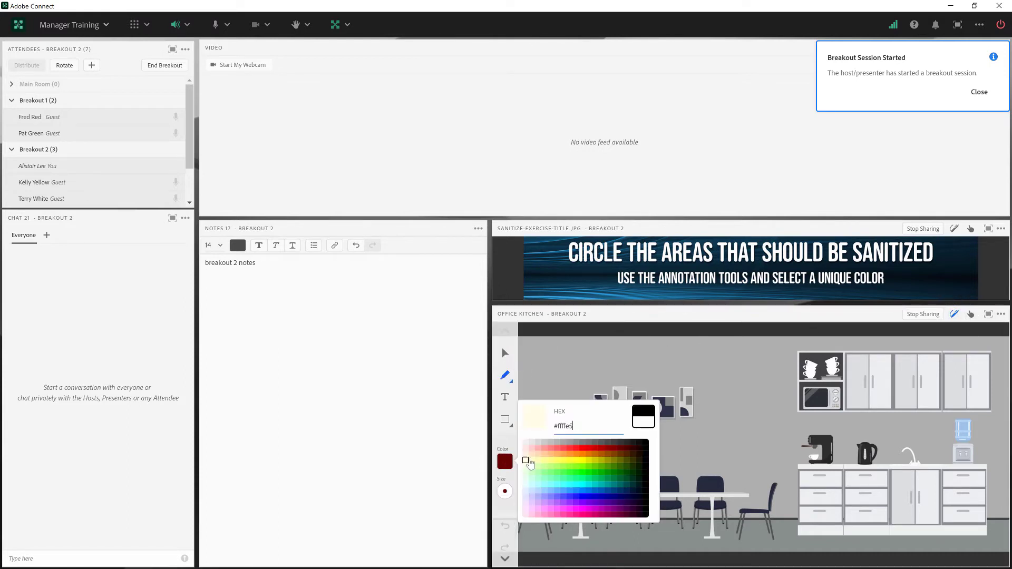
left_click(574, 463)
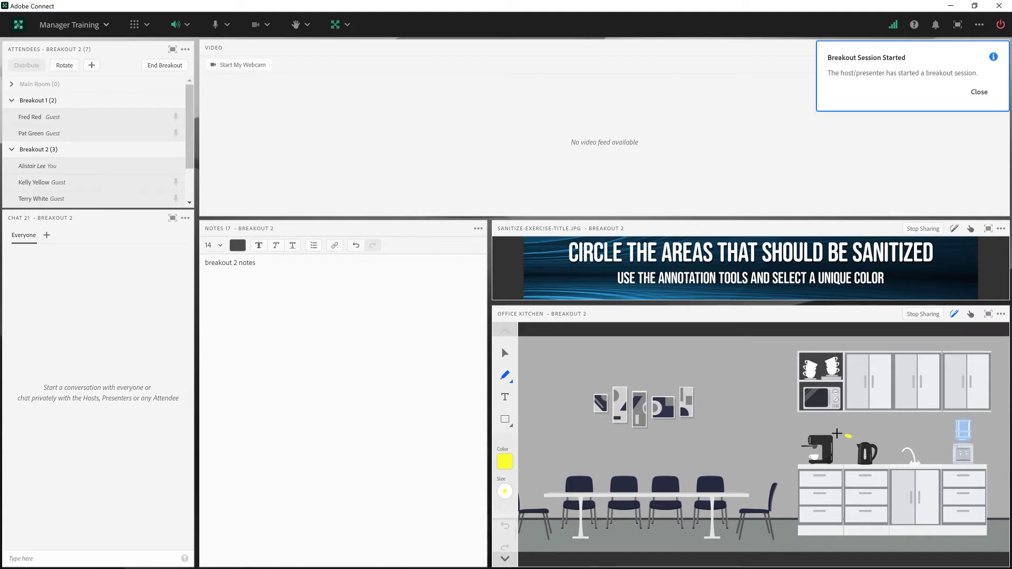
mouse_move(836, 434)
left_mouse_down()
mouse_move(851, 462)
mouse_move(861, 430)
mouse_move(850, 459)
mouse_move(869, 433)
mouse_move(887, 430)
mouse_move(926, 452)
mouse_move(908, 444)
left_mouse_up()
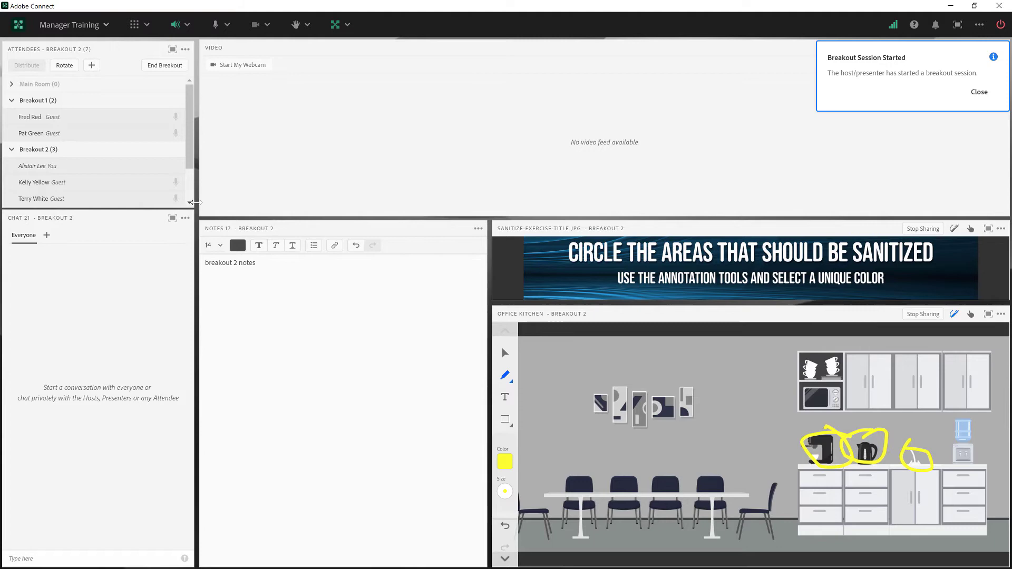
- Move the host into Breakout 3 and type 'Breakout 3 notes' in its Notes pod
scroll(64, 180, "down", 1)
left_click(63, 151)
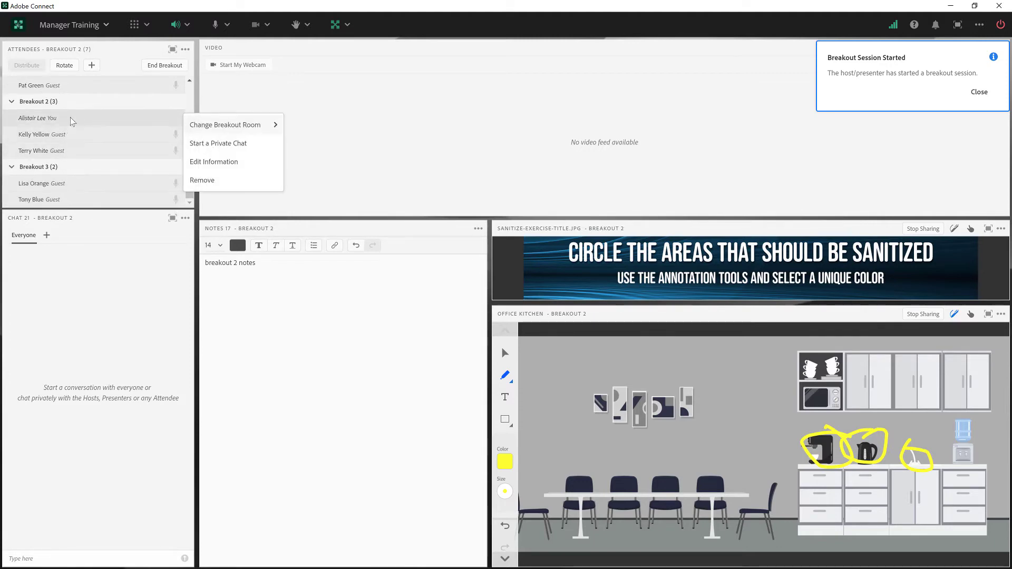
left_click_drag(73, 120, 64, 168)
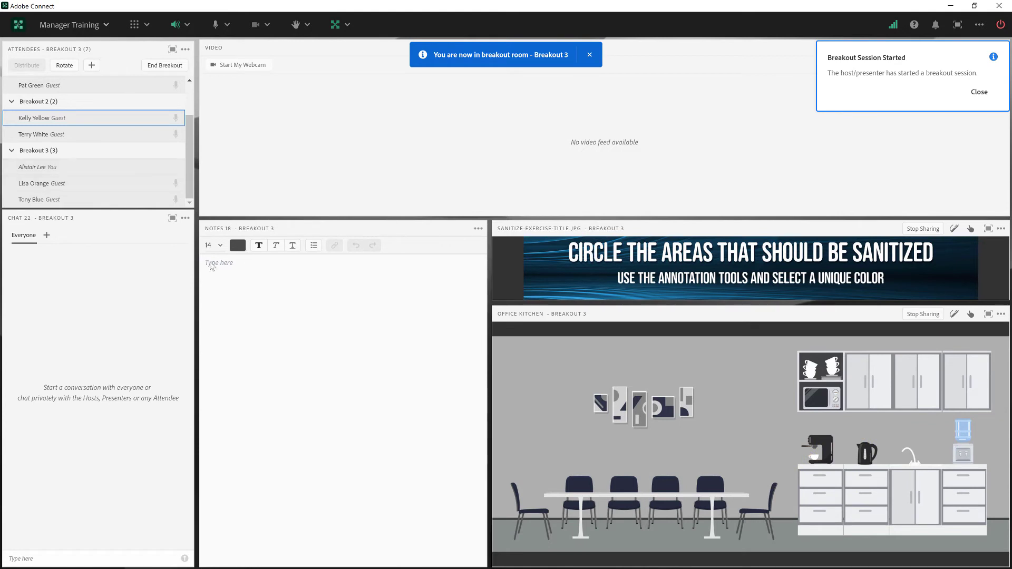
left_click(247, 299)
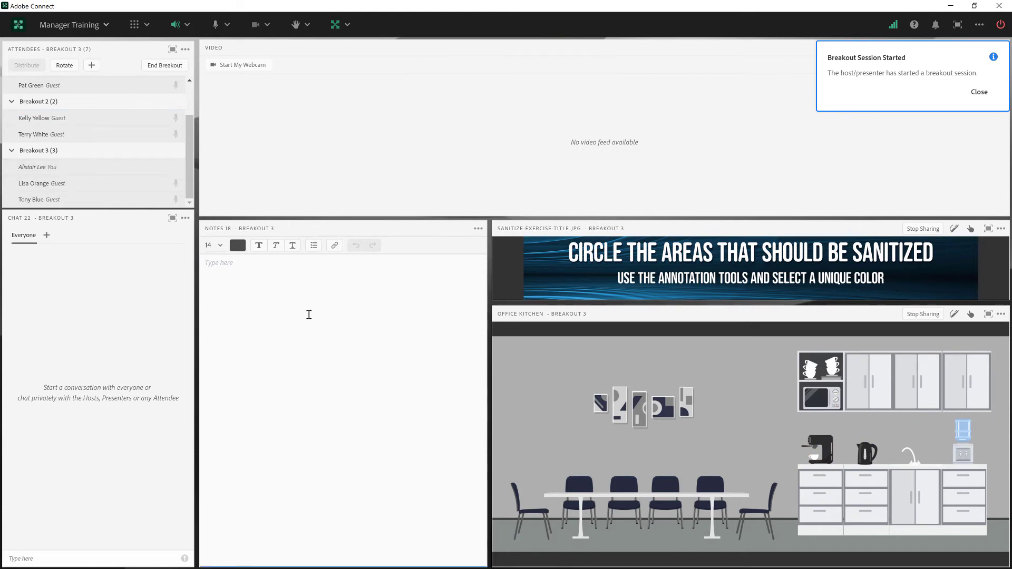
type("V")
key("BackSpace")
type("Breakout 3 notes")
- Circle the coffee machine and kettle in green, then close the breakout-started notice
left_click(954, 314)
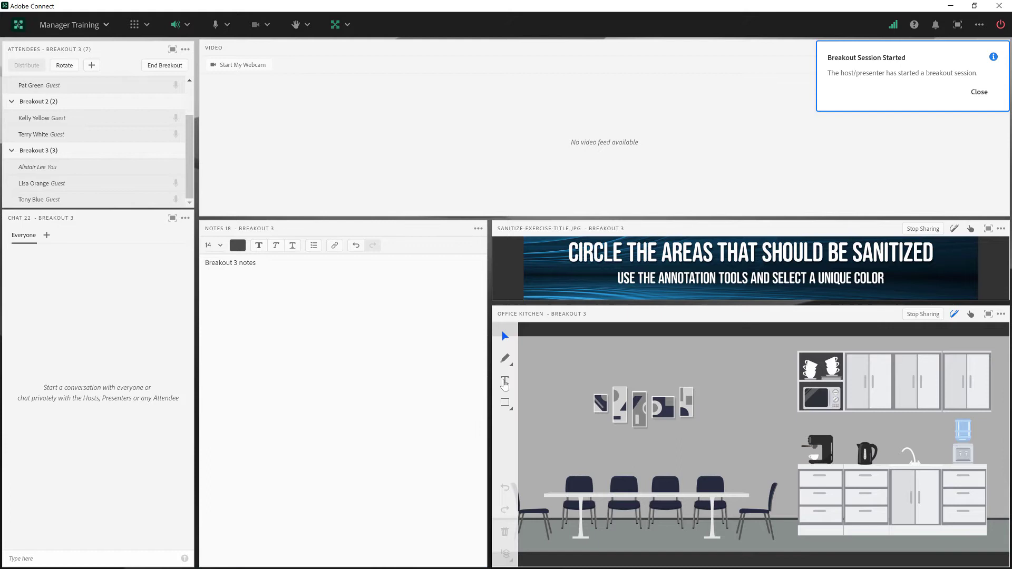
left_click(505, 360)
left_click(502, 456)
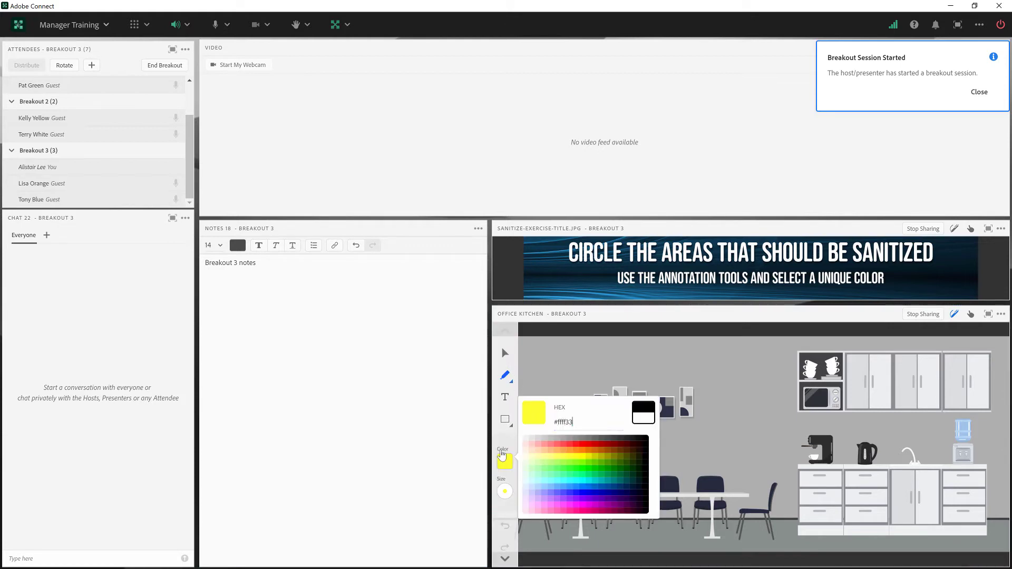
left_click(606, 468)
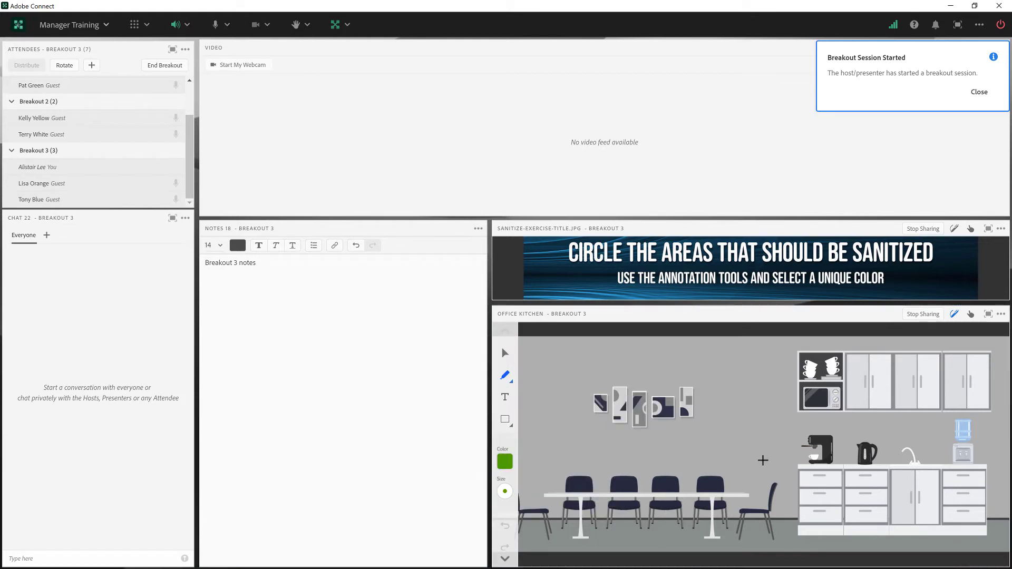
mouse_move(805, 433)
left_mouse_down()
mouse_move(795, 467)
mouse_move(804, 435)
left_mouse_up()
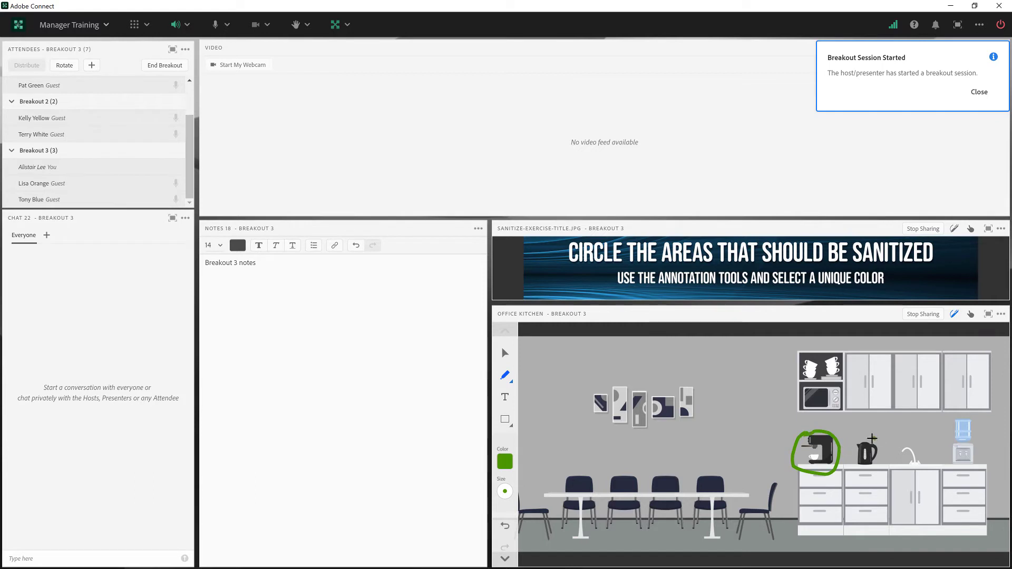
mouse_move(872, 438)
left_mouse_down()
mouse_move(892, 464)
mouse_move(858, 440)
left_mouse_up()
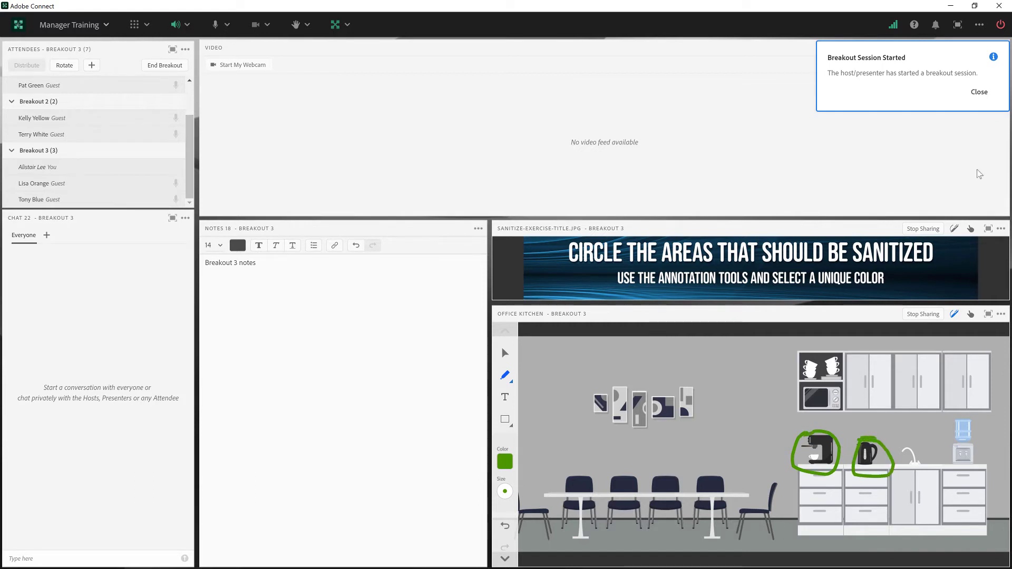
left_click(990, 97)
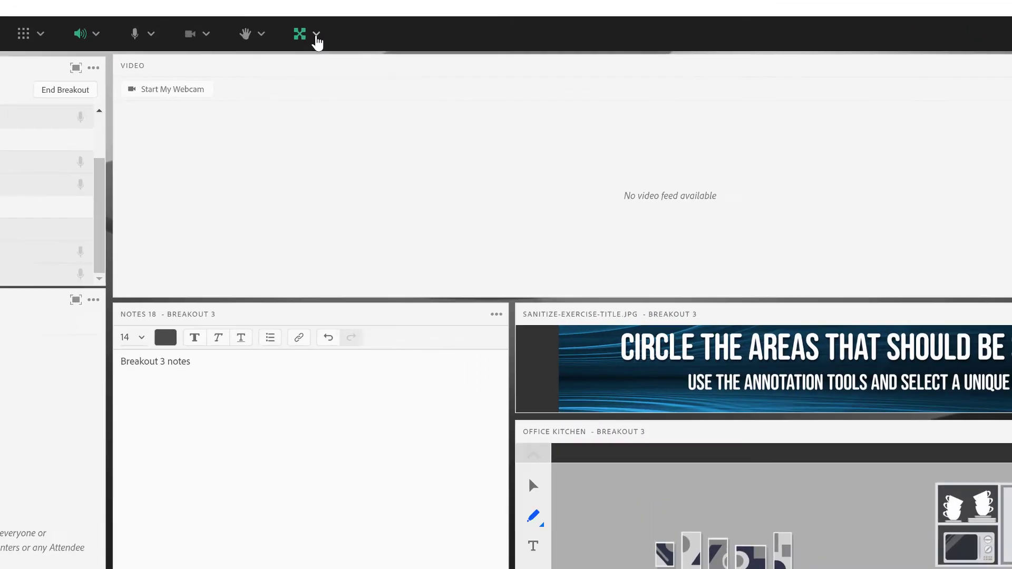
- End all breakout sessions and switch the attendee list to List View grouped by role
left_click(347, 24)
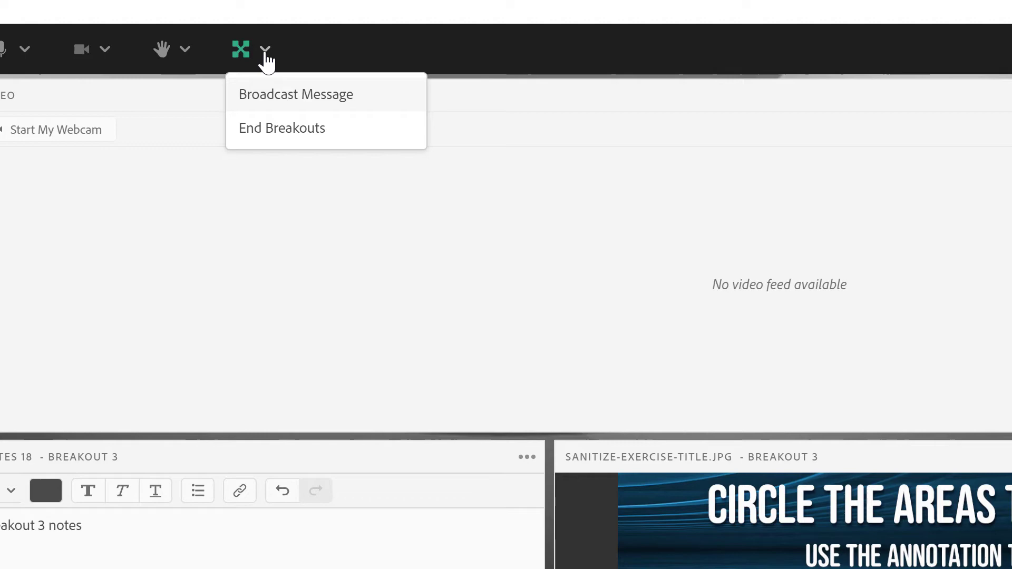
left_click(299, 128)
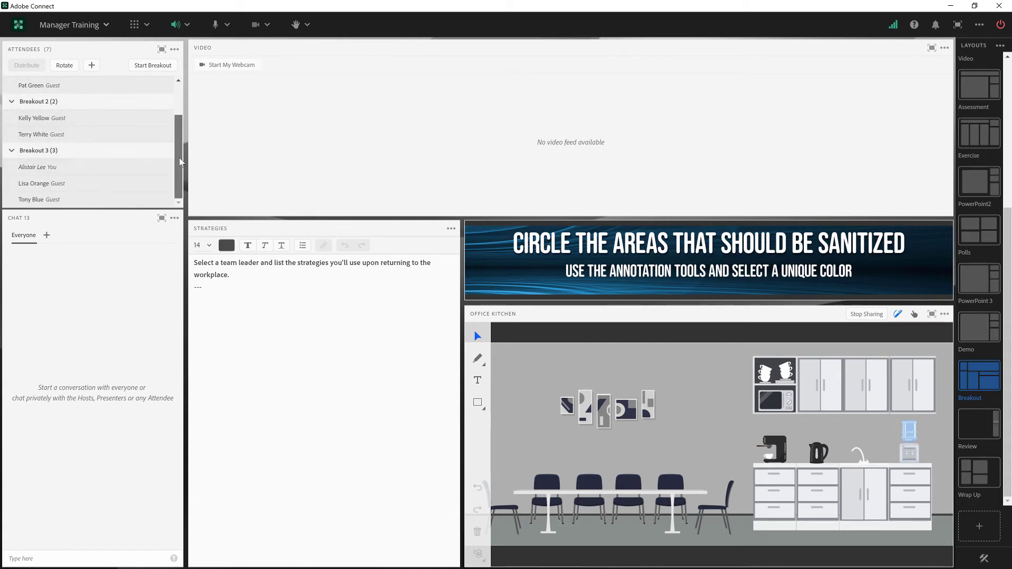
mouse_move(179, 161)
left_mouse_down()
mouse_move(177, 118)
mouse_move(178, 143)
left_mouse_up()
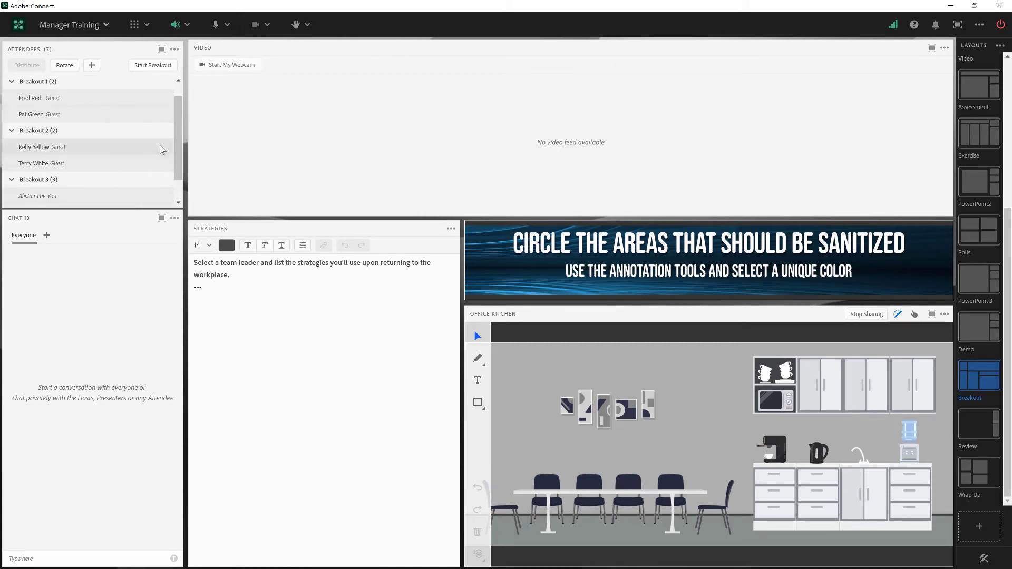
scroll(178, 151, "down", 1)
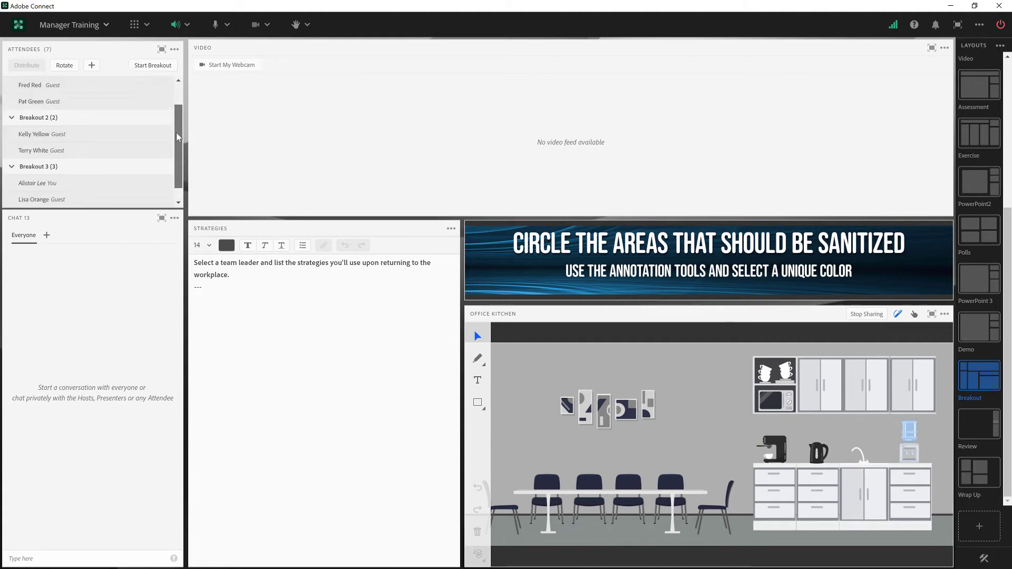
left_click_drag(177, 137, 179, 100)
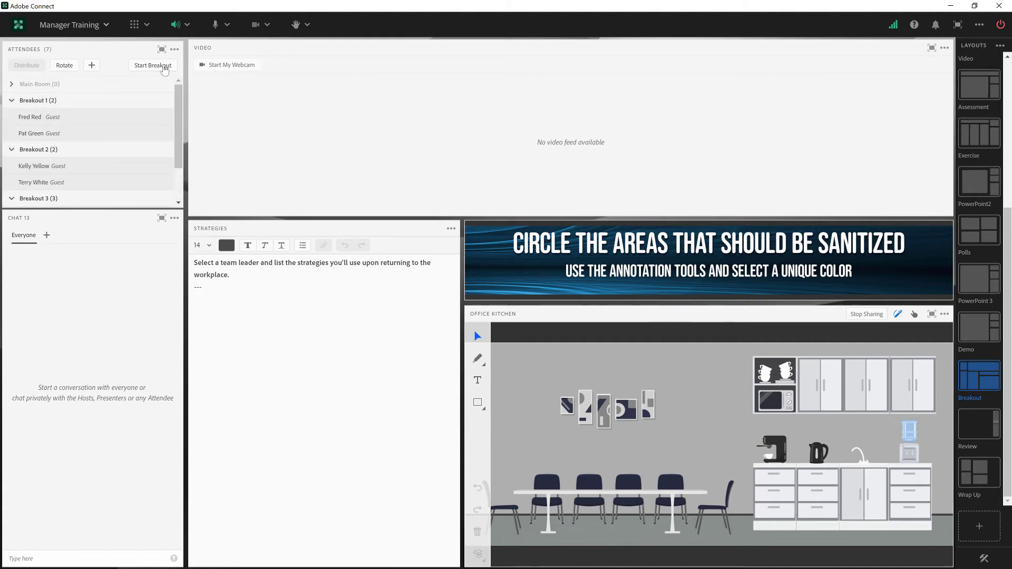
left_click(175, 49)
left_click(147, 110)
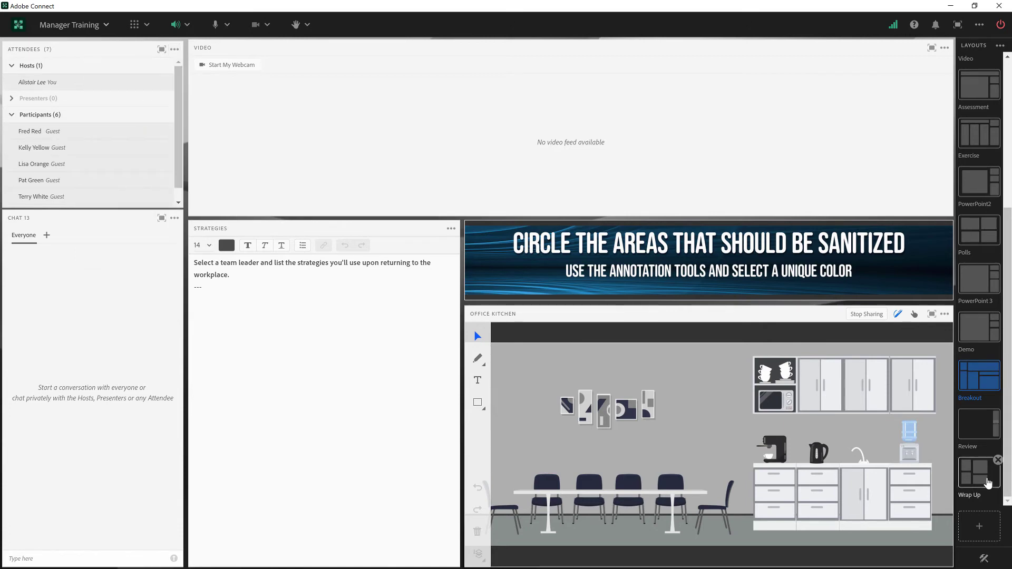
- Switch to the Review layout and browse Pods > Breakout Pods > Breakout 1 for Notes 16
left_click(978, 431)
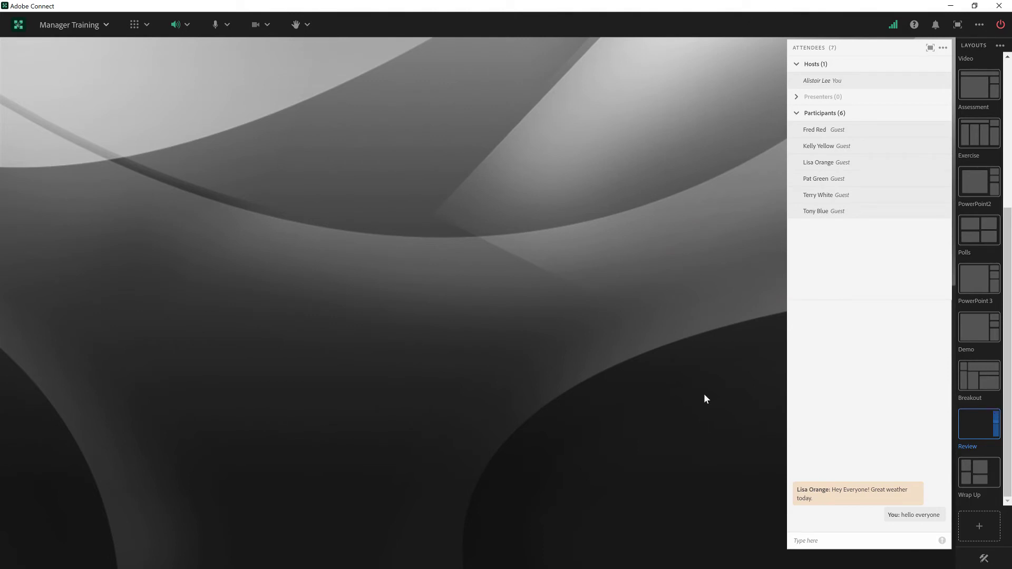
left_click(146, 26)
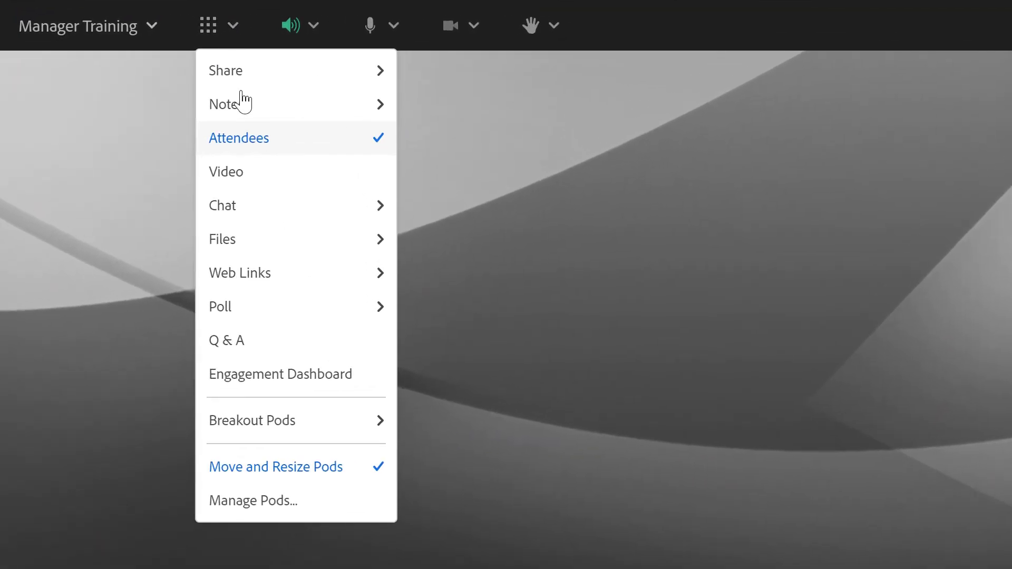
mouse_move(260, 435)
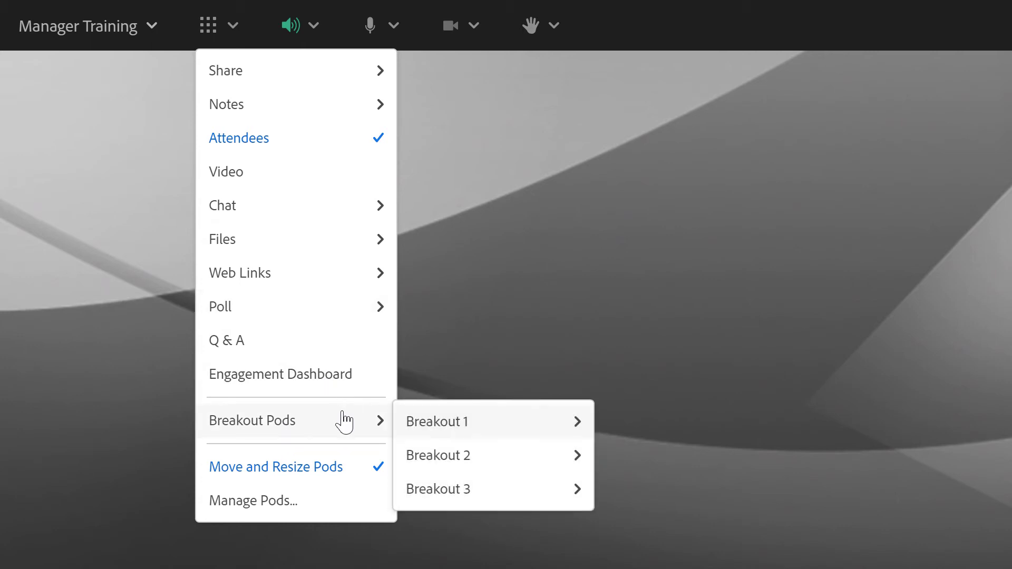
mouse_move(445, 420)
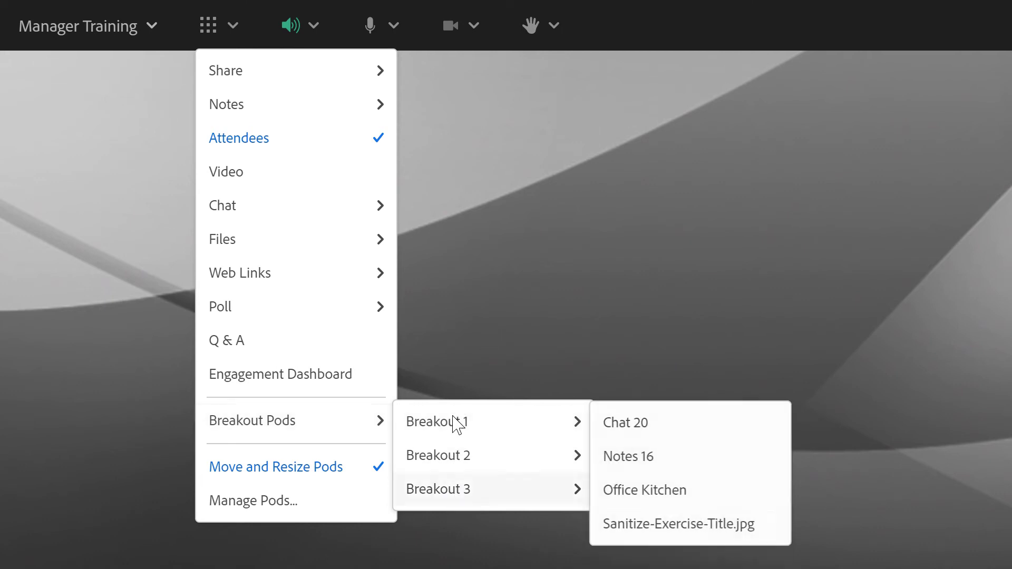
left_click(455, 425)
mouse_move(332, 422)
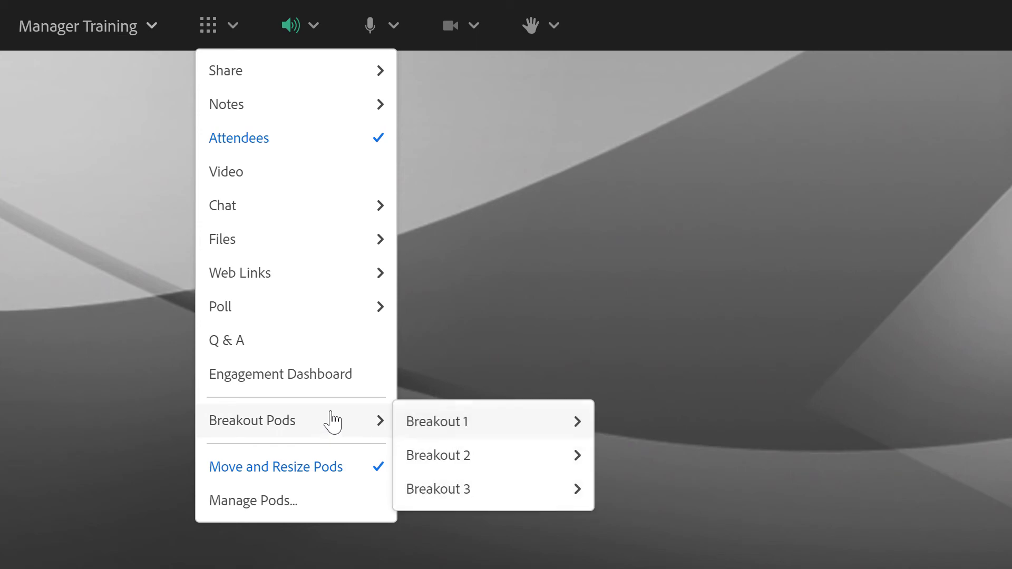
mouse_move(471, 420)
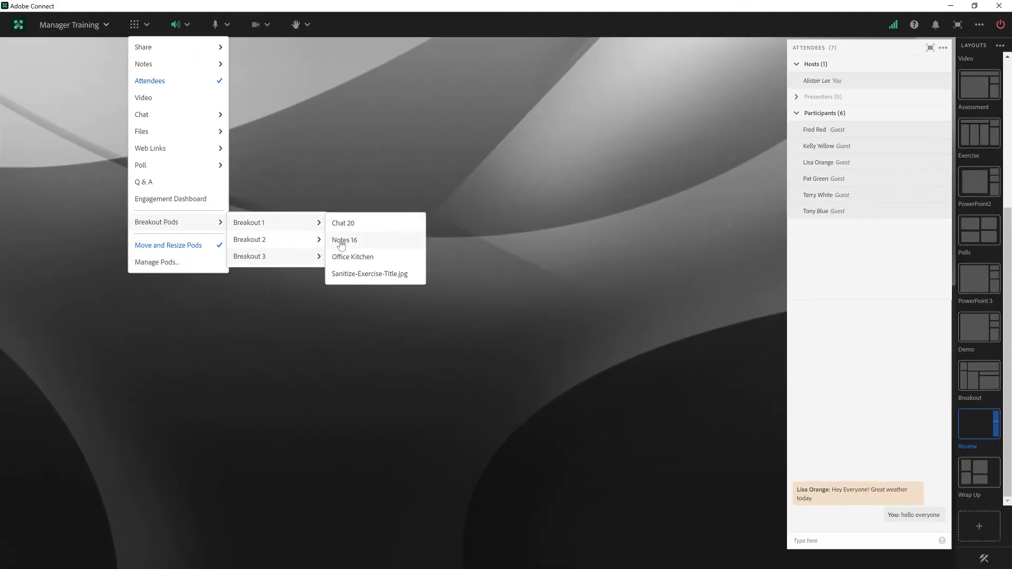
- Add Breakout 1's notes pod narrowed, and place Breakout 2's notes pod below it
left_click(340, 242)
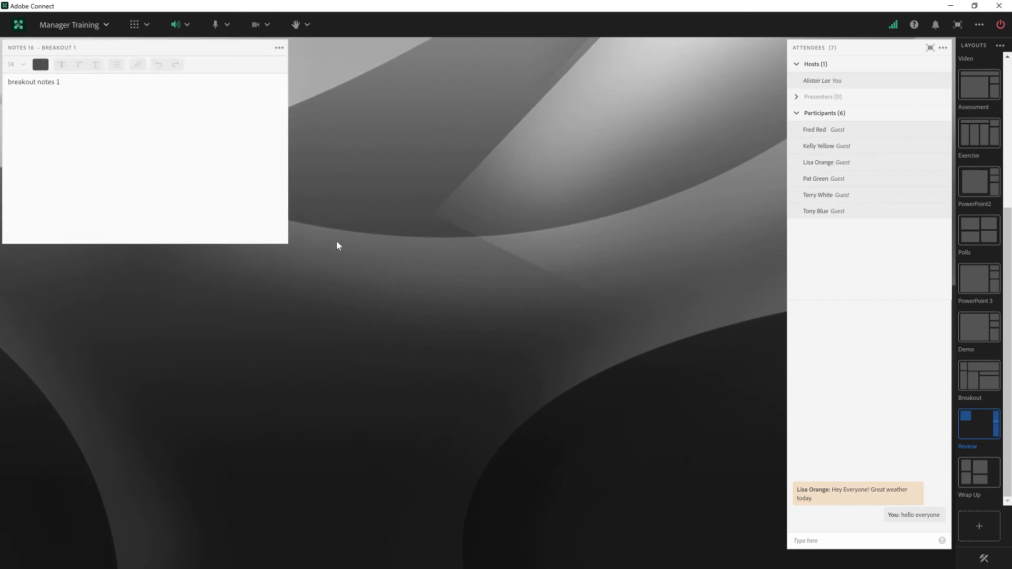
left_click_drag(286, 242, 212, 241)
left_click(147, 24)
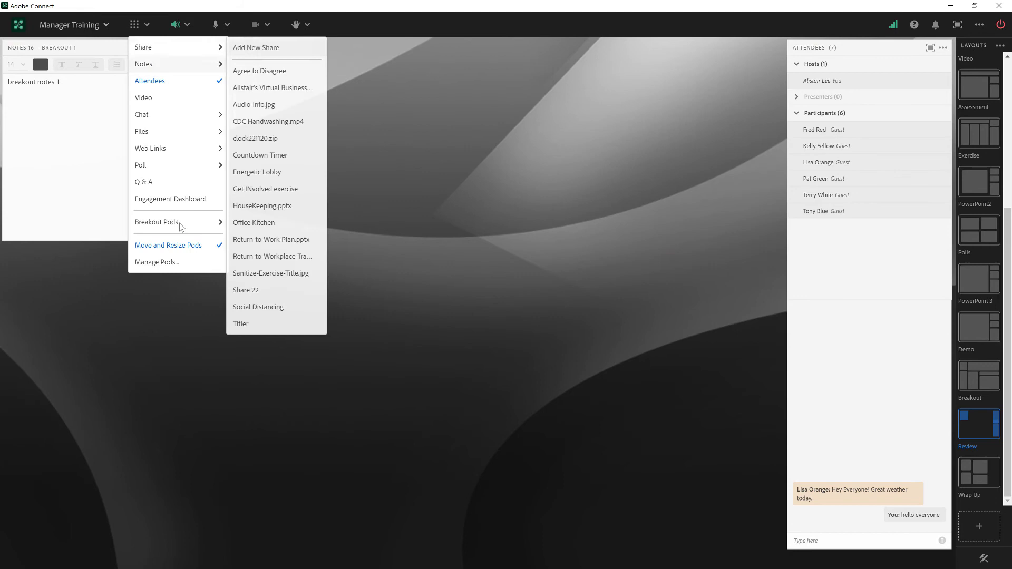
mouse_move(185, 223)
mouse_move(255, 232)
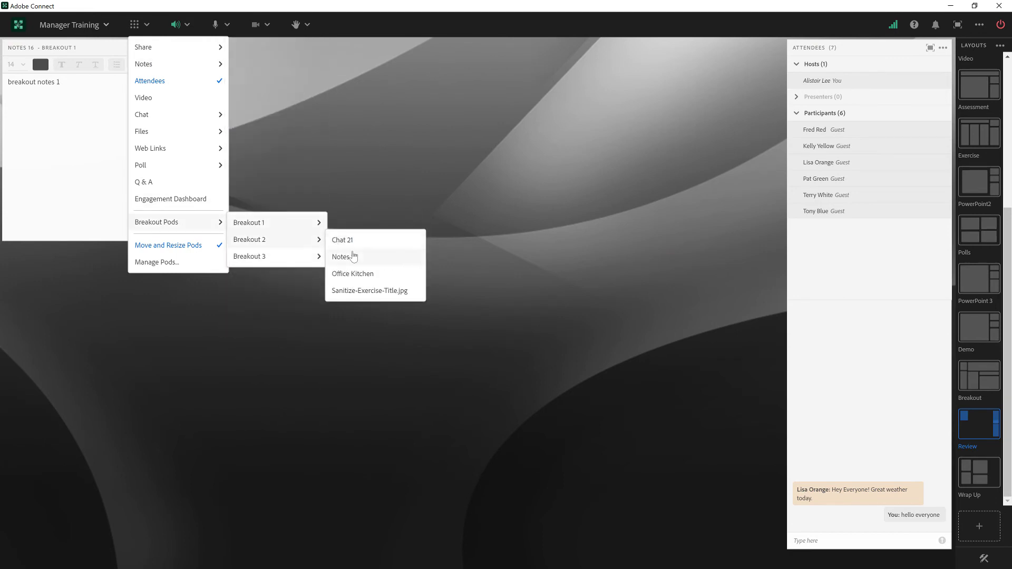
left_click(360, 259)
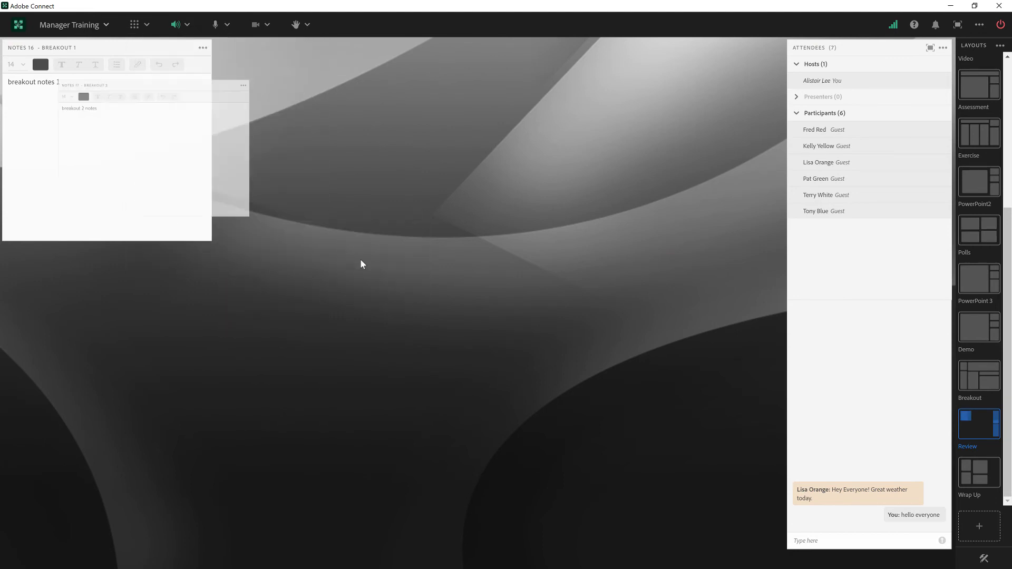
left_click_drag(220, 66, 196, 265)
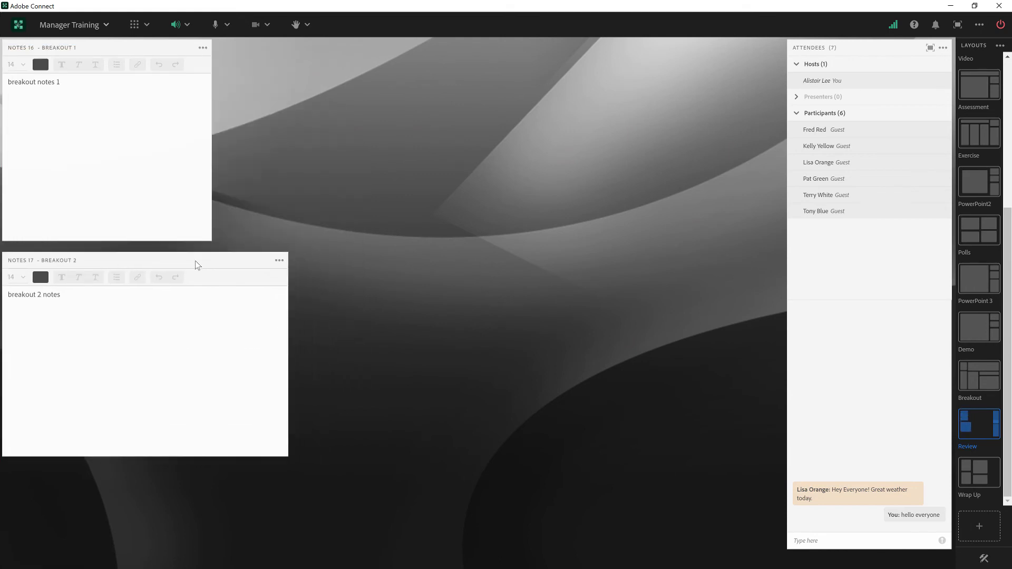
- Add Breakout 3's notes pod and position it beside Breakout 1's notes
left_click(136, 25)
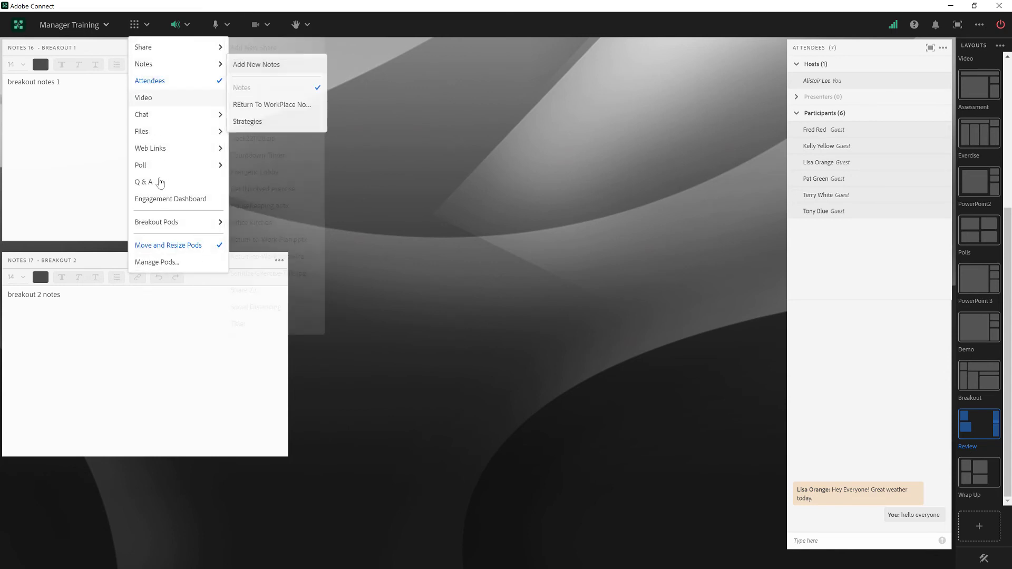
mouse_move(205, 222)
mouse_move(257, 258)
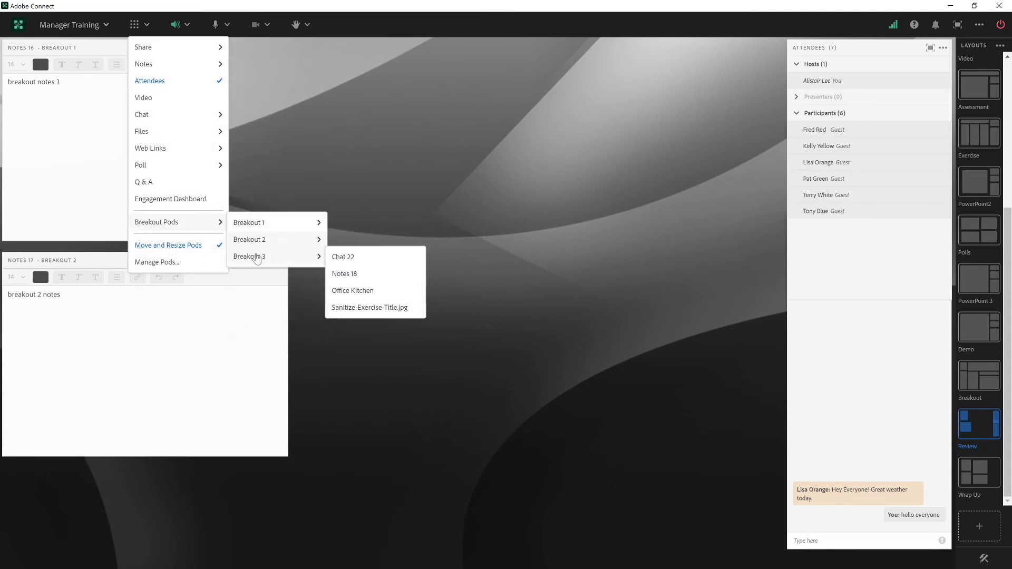
left_click(361, 274)
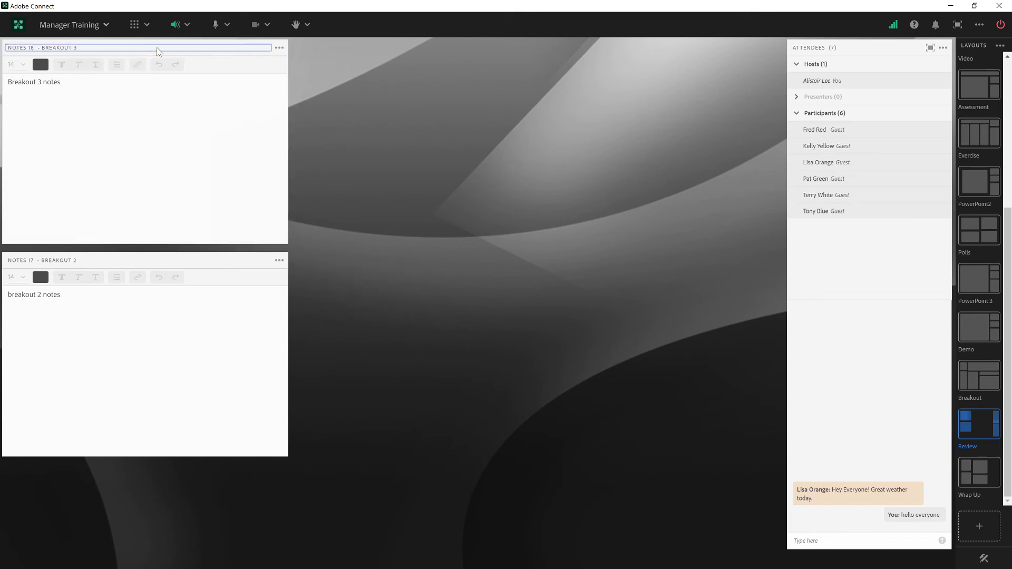
left_click_drag(158, 51, 343, 51)
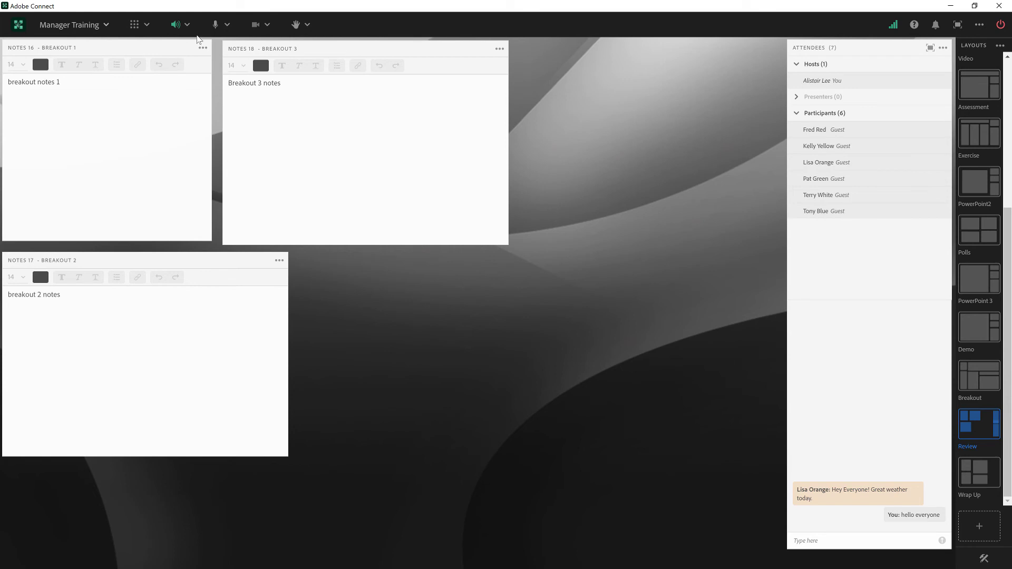
- Add Breakout 1's Office Kitchen image pod and place it in the lower centre
left_click(139, 25)
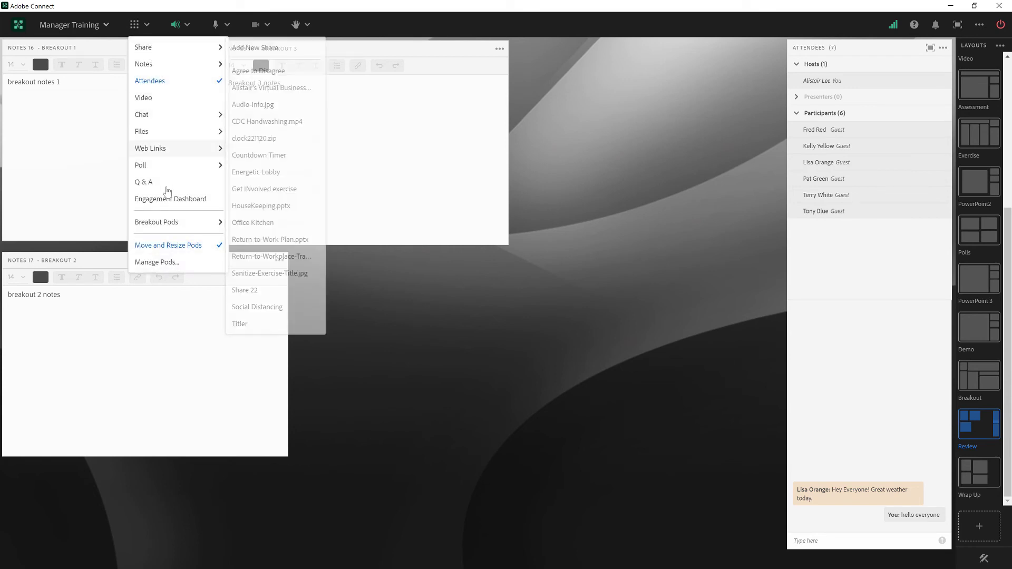
mouse_move(158, 222)
mouse_move(249, 223)
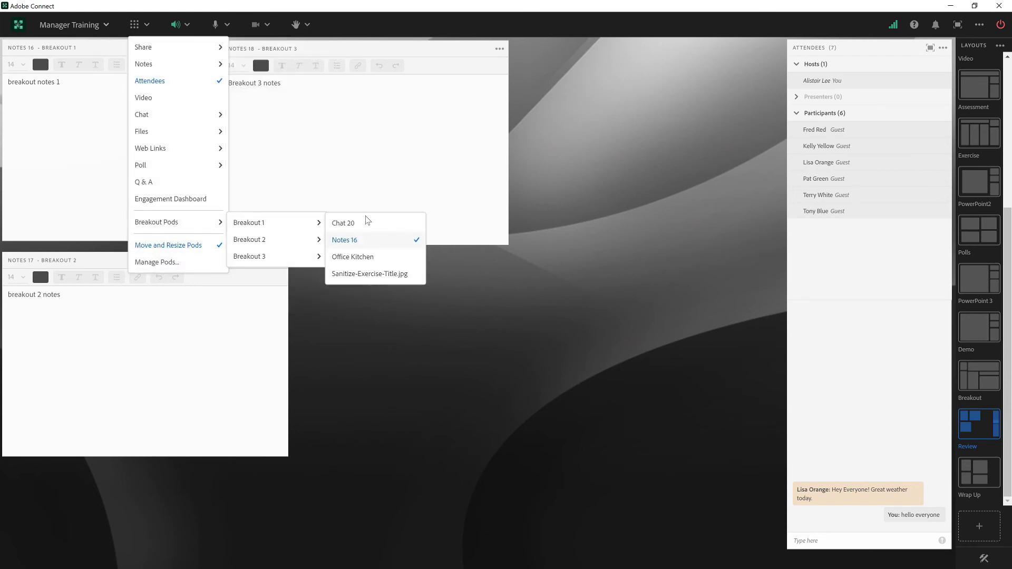
left_click(371, 258)
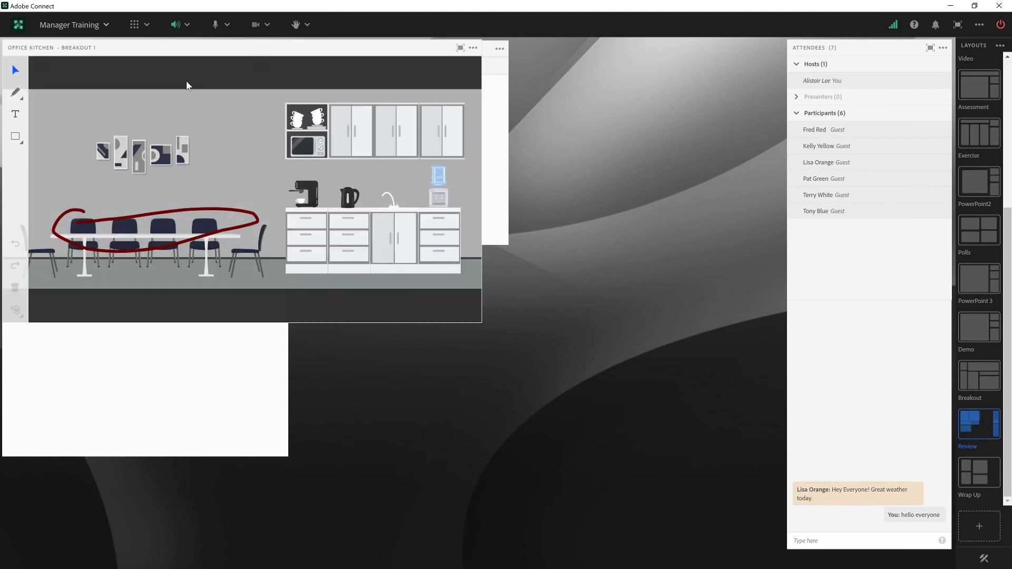
left_click_drag(192, 48, 481, 262)
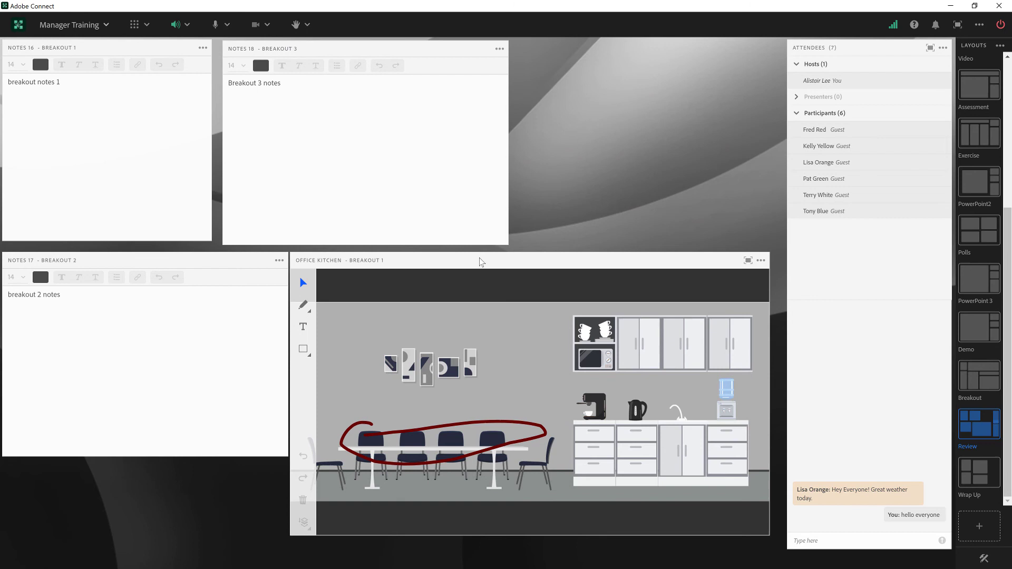